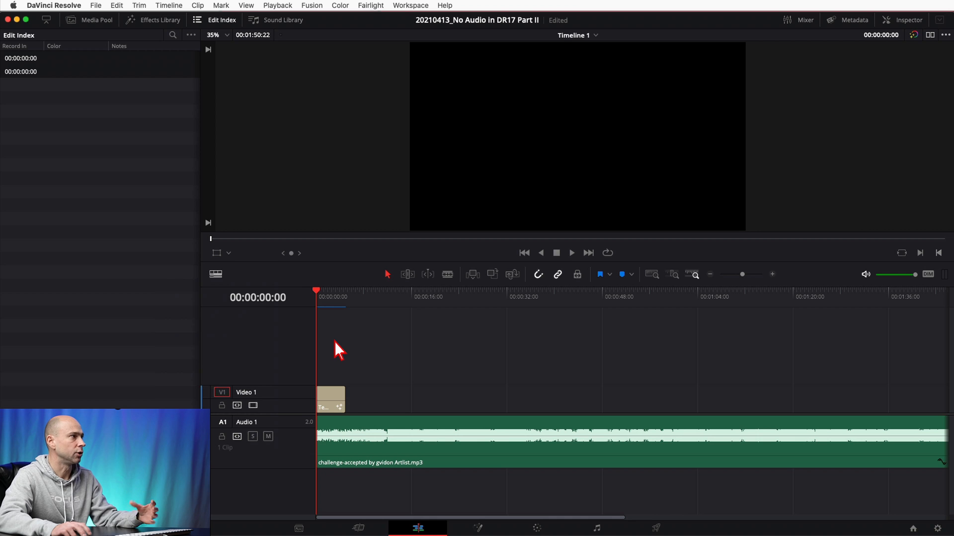
Play the opening of the timeline, show the audio mixer and return the playhead near the start.
key("space")
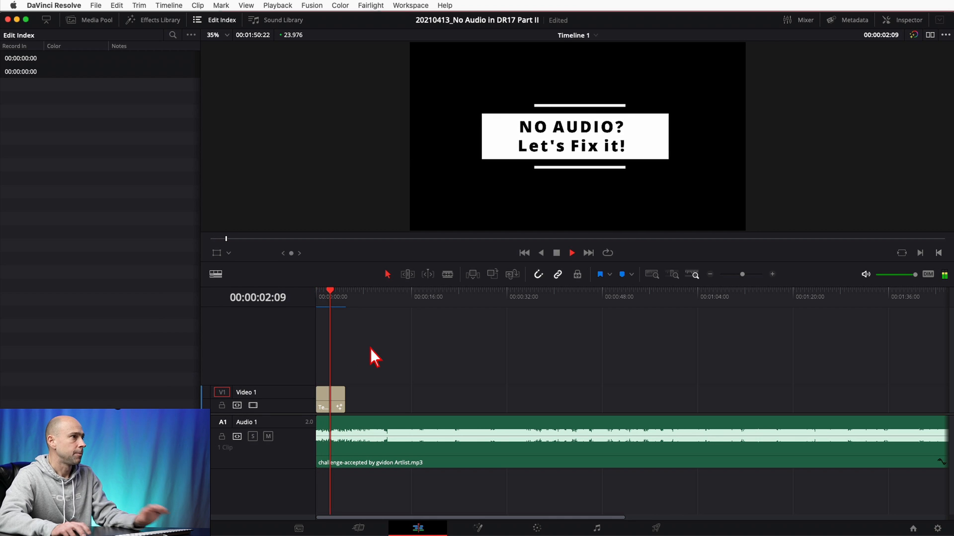
key("space")
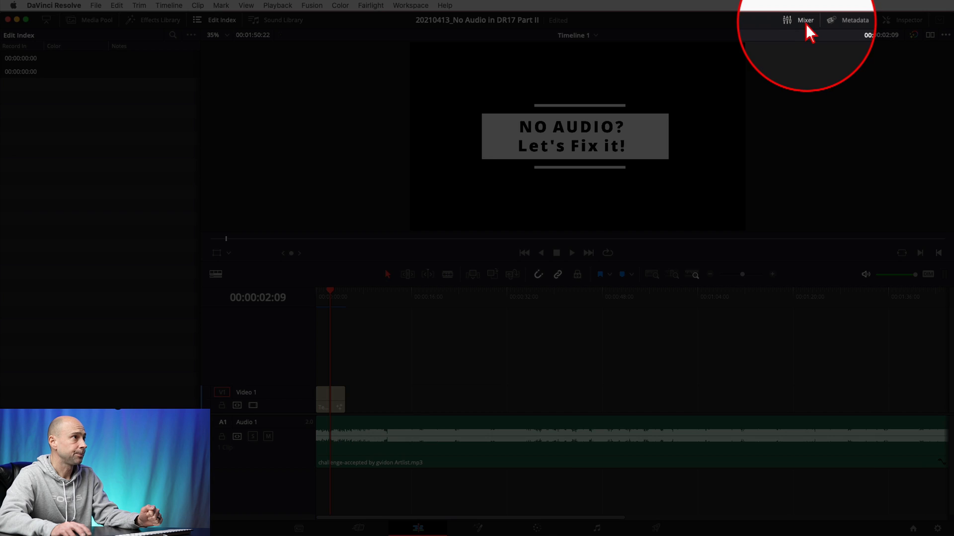
left_click(805, 23)
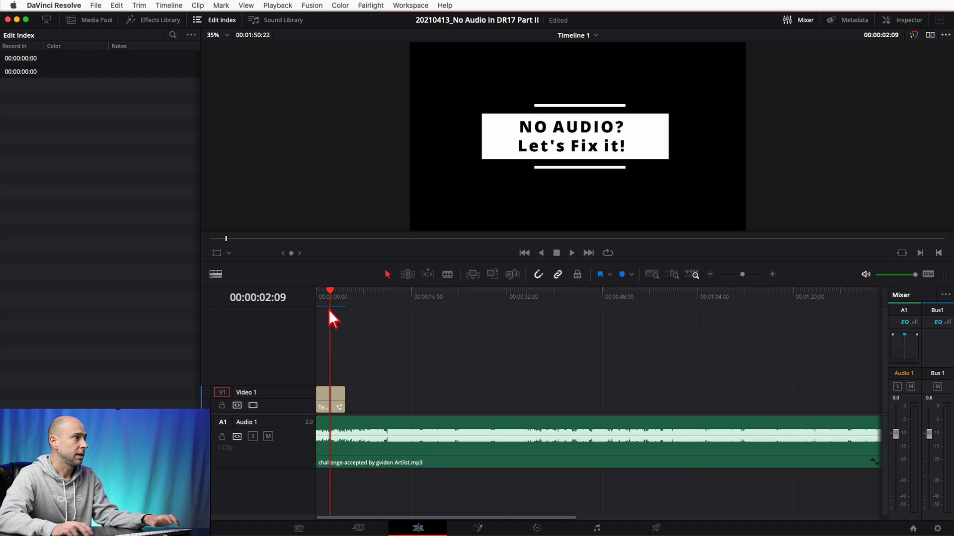
left_click(320, 300)
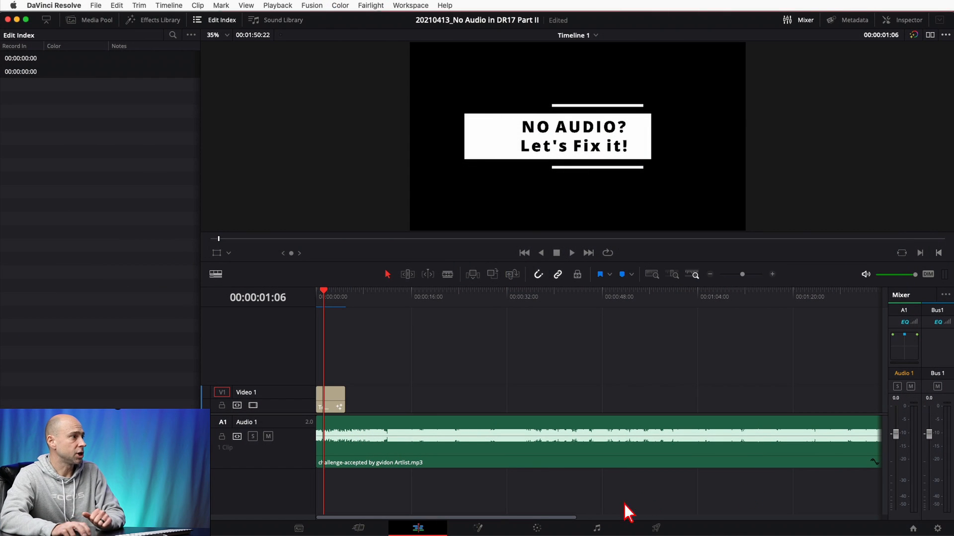
Switch to the Fairlight page and increase the track height so the Audio 1 waveform is enlarged.
left_click(602, 530)
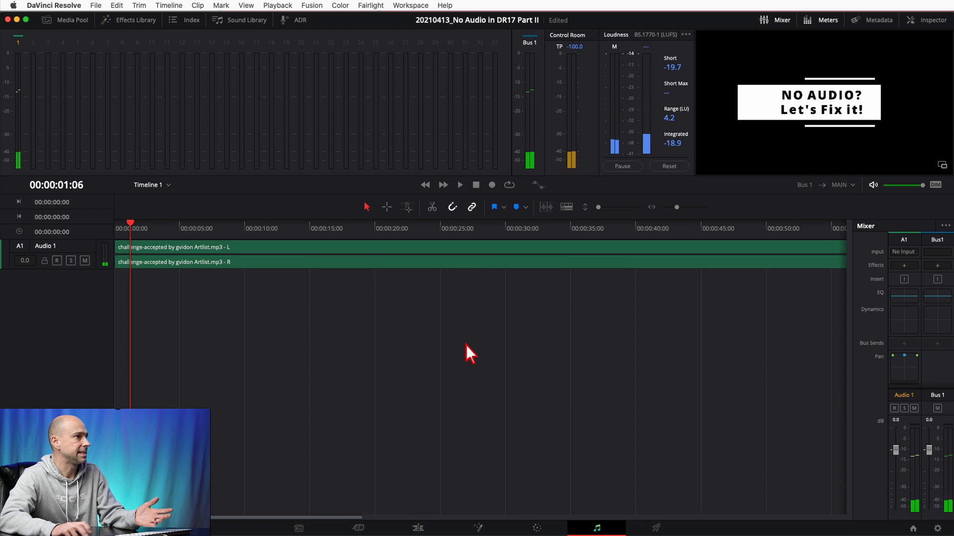
left_click_drag(597, 207, 606, 207)
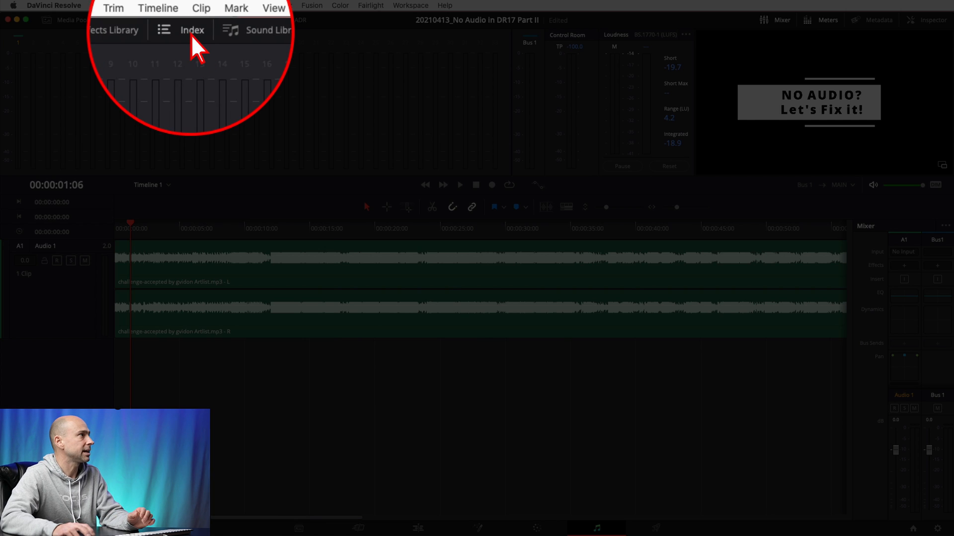
Show the Index's track list and toggle the visibility of Bus 1 off and back on.
left_click(191, 21)
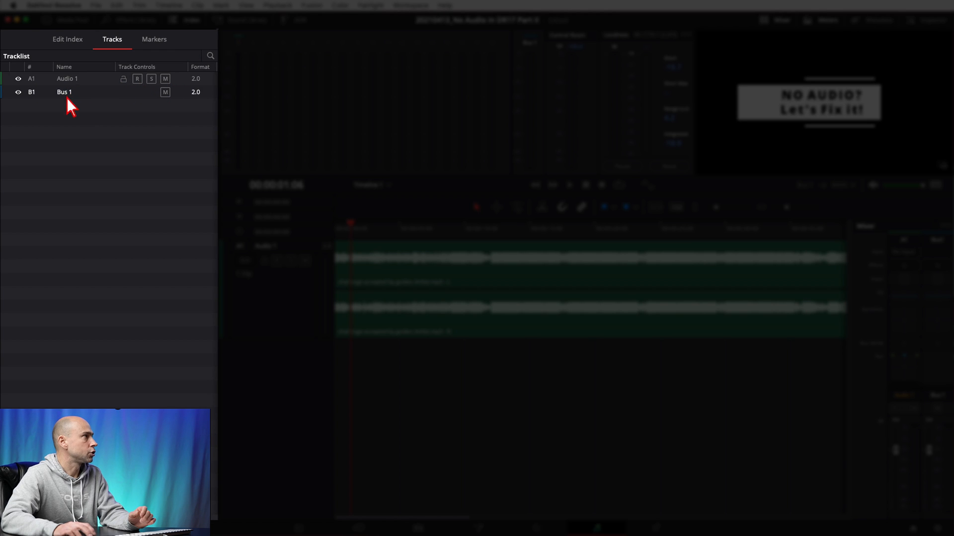
left_click(67, 40)
left_click(105, 40)
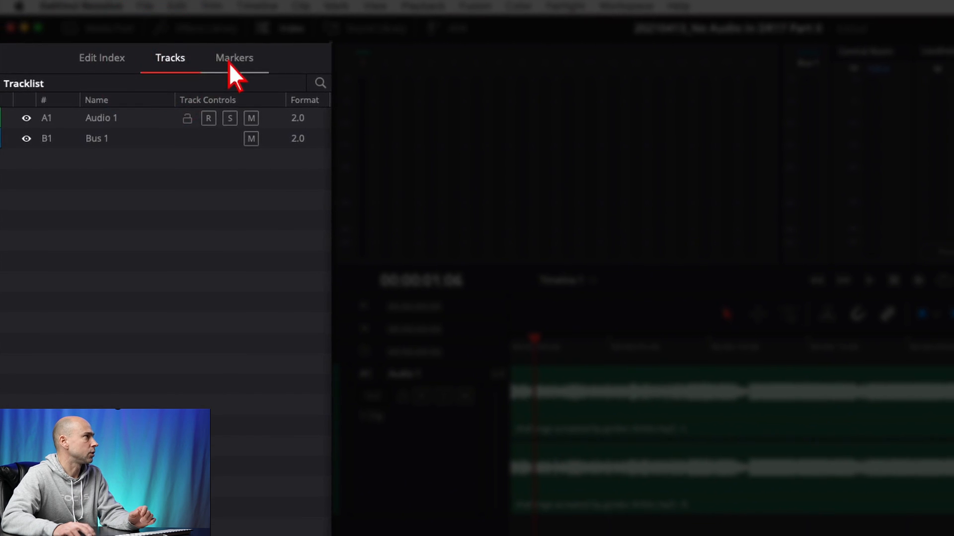
left_click(230, 63)
left_click(172, 63)
left_click(174, 61)
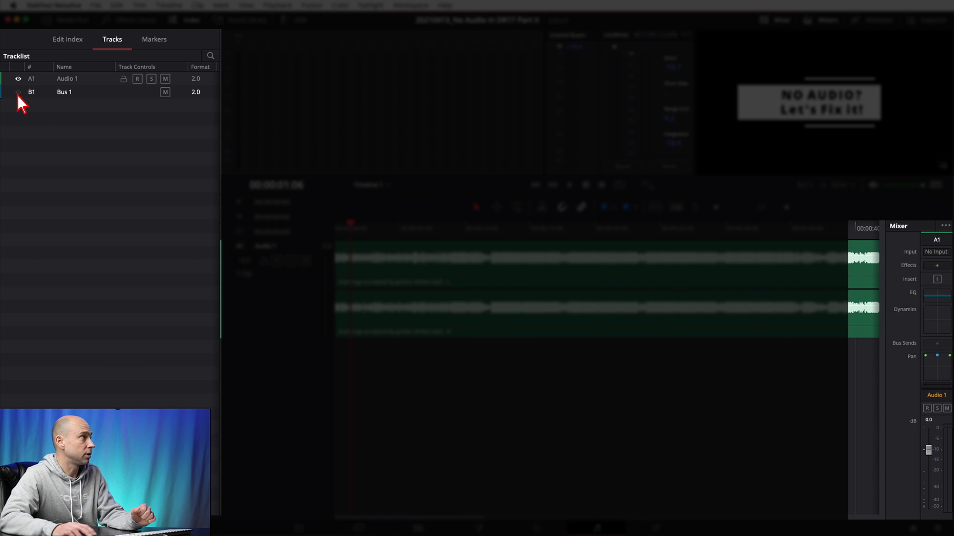
left_click(18, 92)
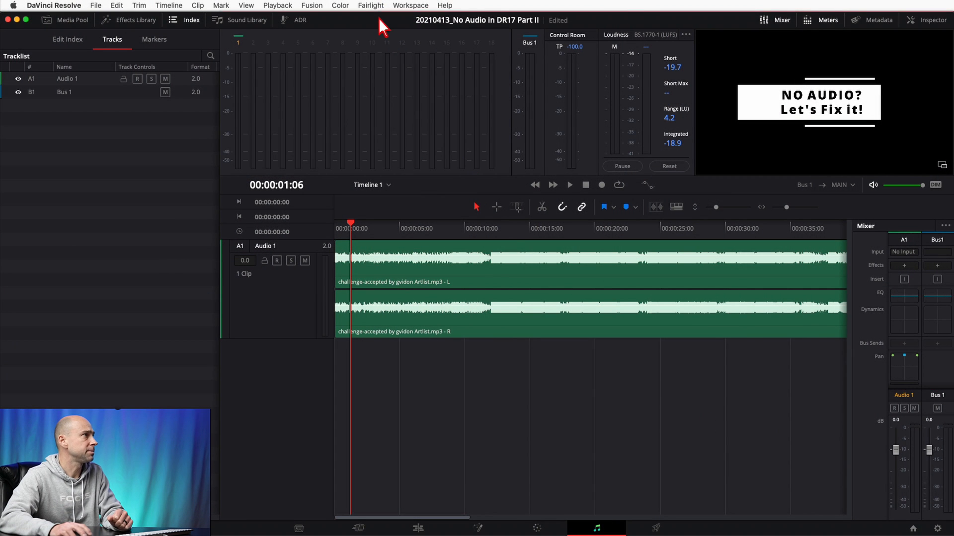
Unassign Audio 1 from the Bus 1 output in the Bus Assign window and close the window.
left_click(371, 6)
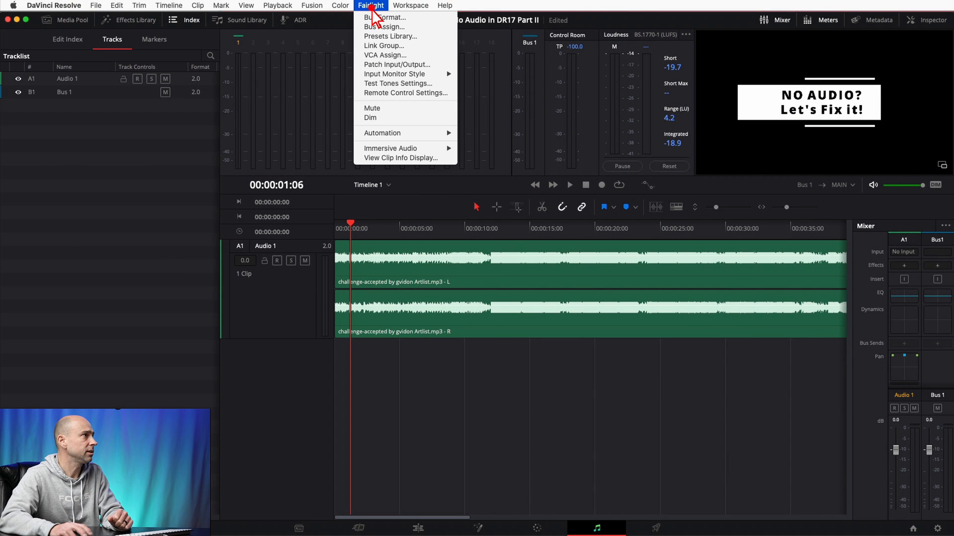
left_click(393, 28)
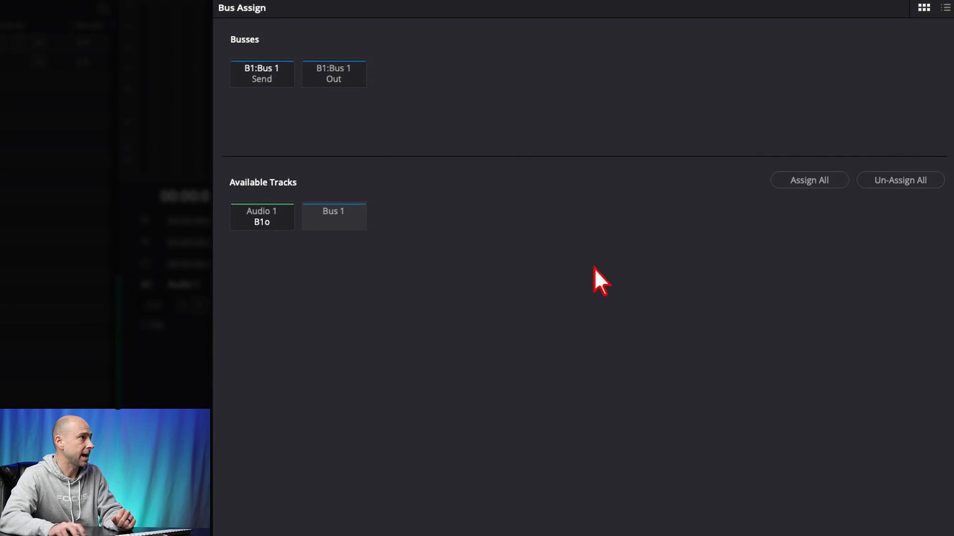
left_click(281, 226)
left_click(259, 222)
left_click(257, 215)
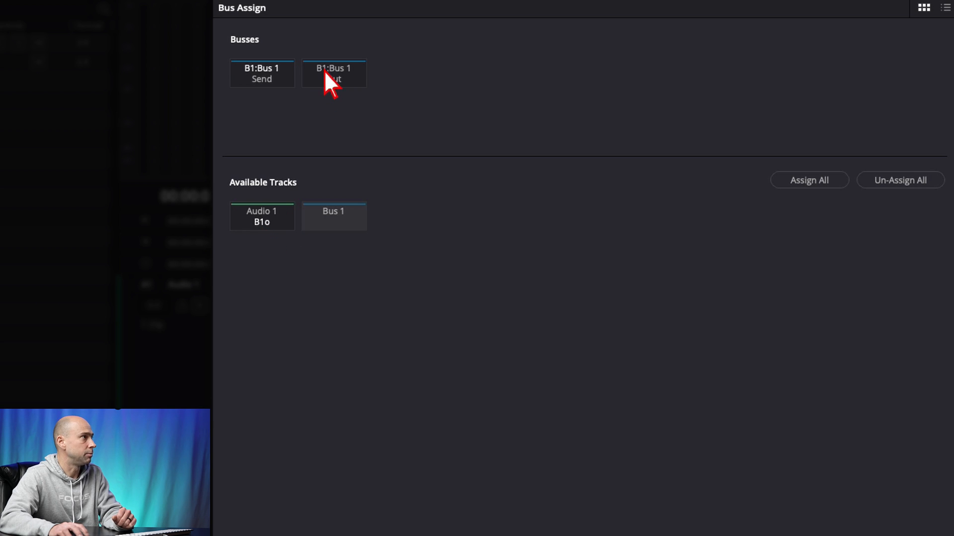
left_click(333, 84)
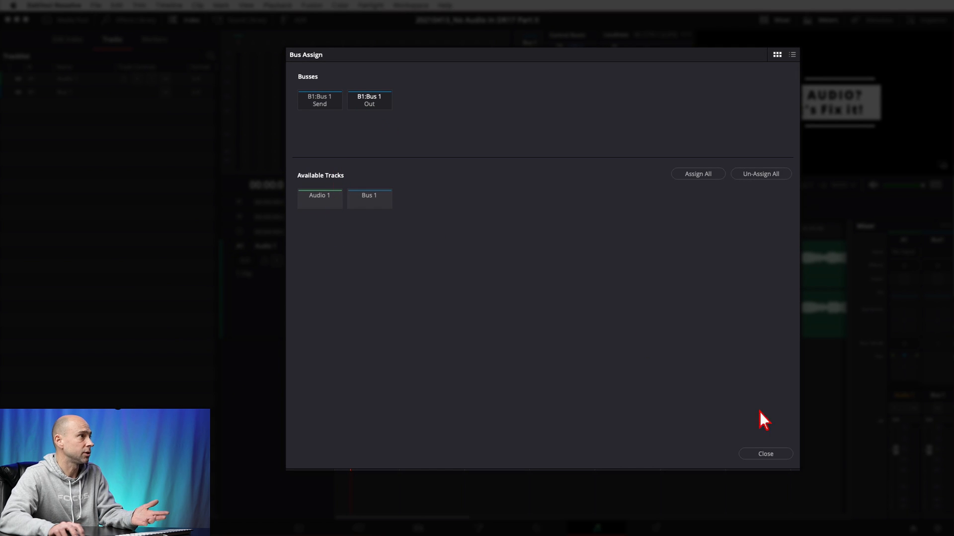
left_click(769, 454)
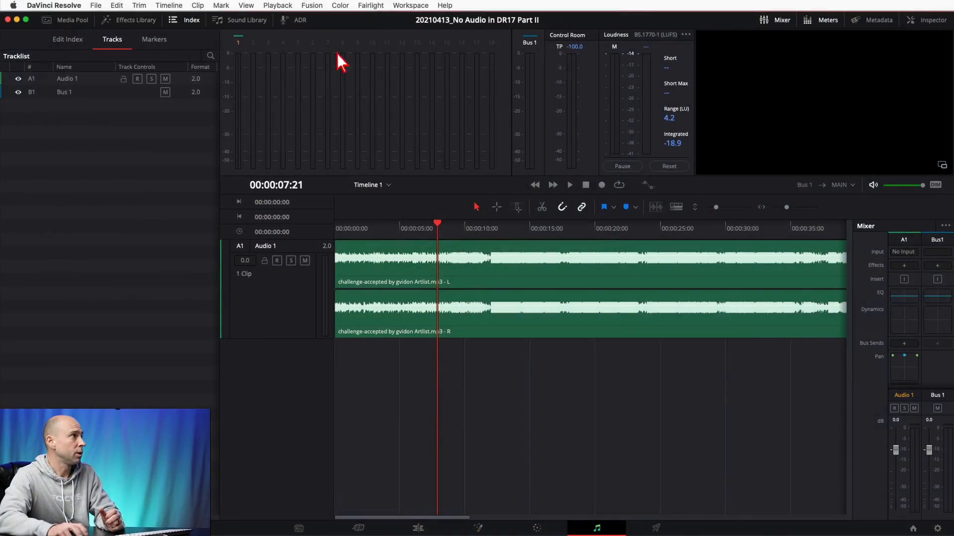
Assign Audio 1 to the Bus 1 output through Bus Assign and play the timeline to check the sound.
left_click(372, 6)
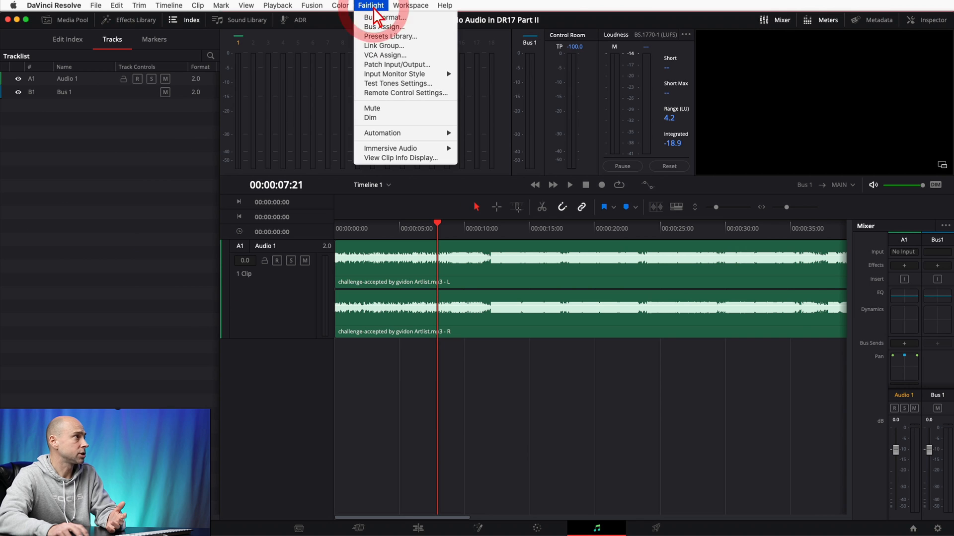
left_click(399, 28)
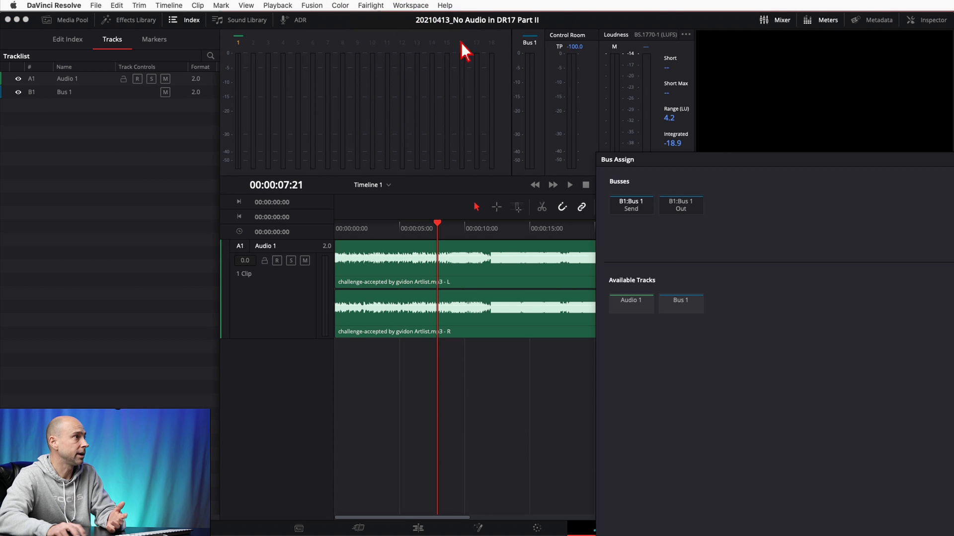
left_click(580, 186)
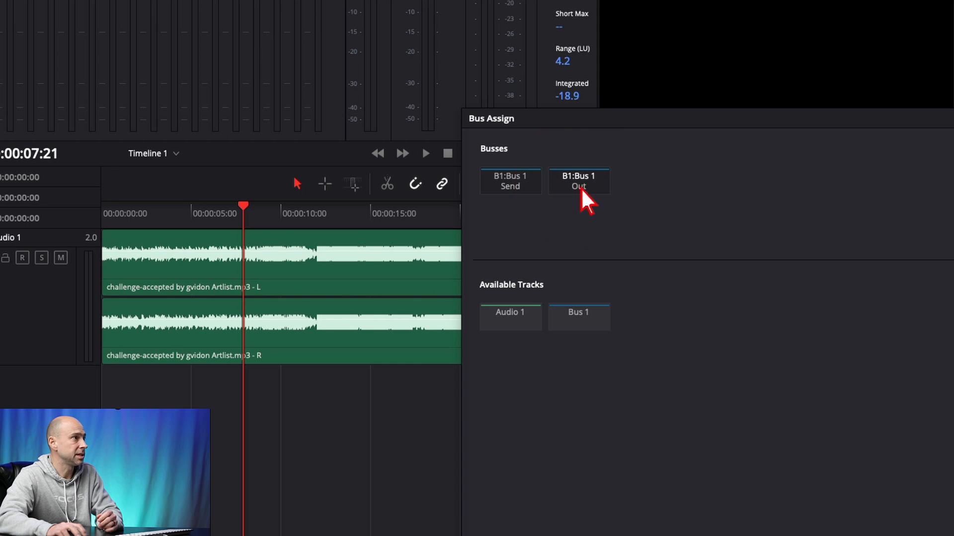
left_click(510, 323)
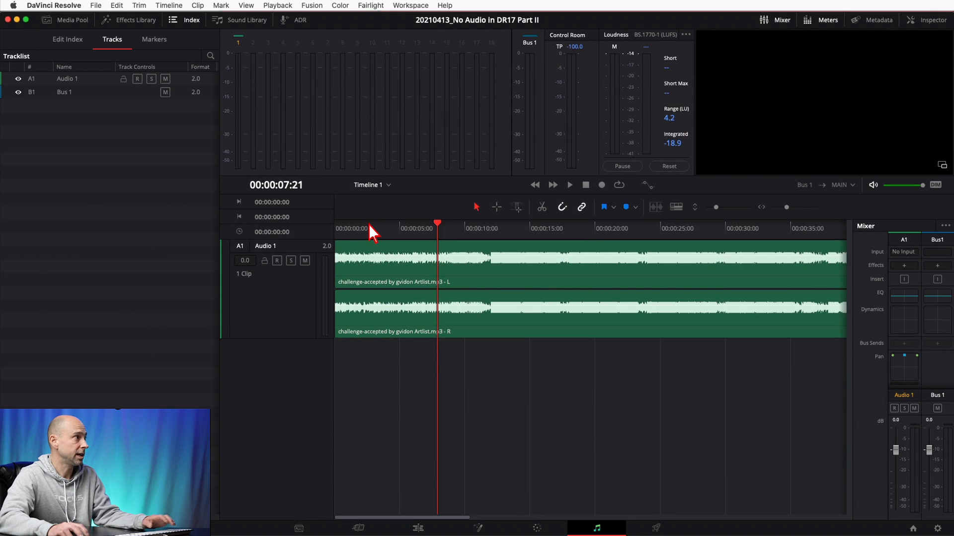
left_click(147, 211)
key("space")
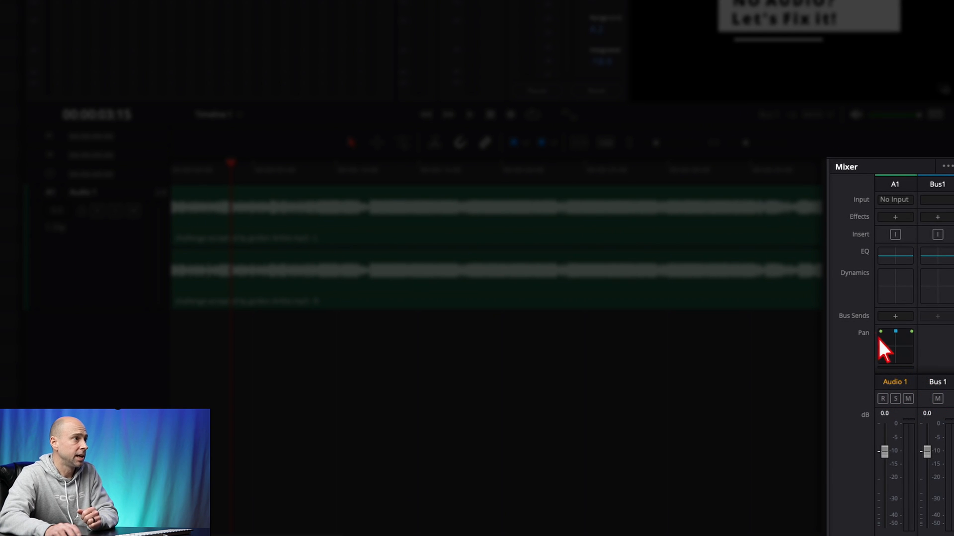
Add Bus 1 as Audio 1's bus output in the mixer and play the timeline to check the sound.
scroll(906, 323, "down", 2)
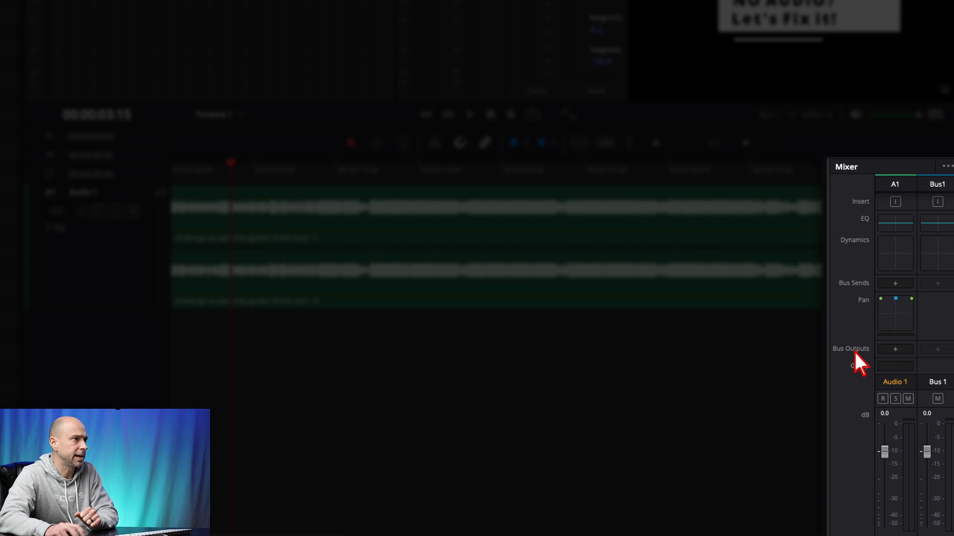
left_click(892, 350)
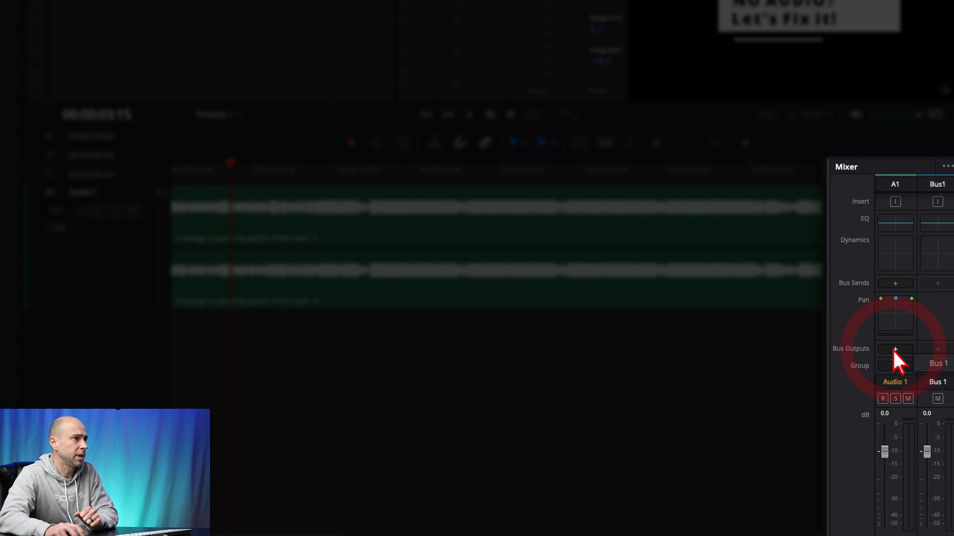
left_click(936, 365)
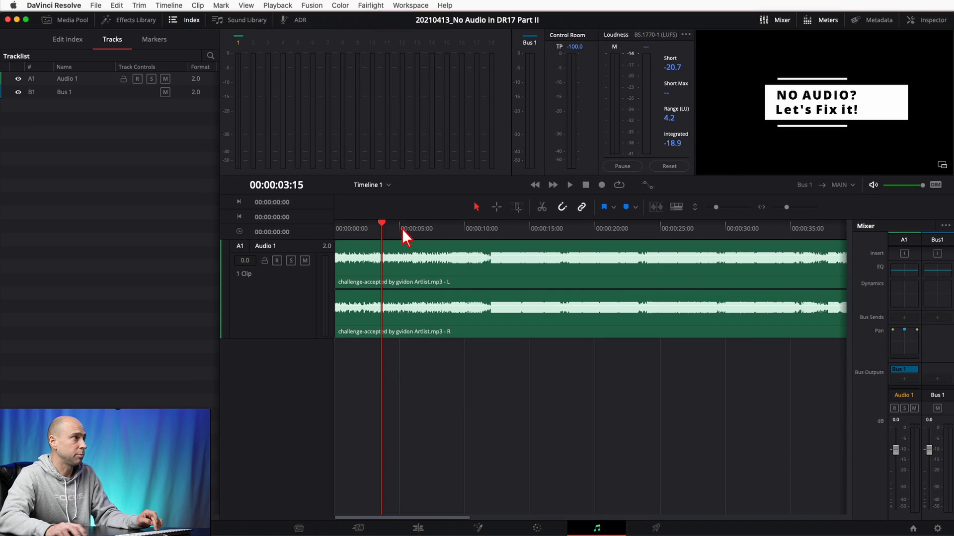
left_click(207, 168)
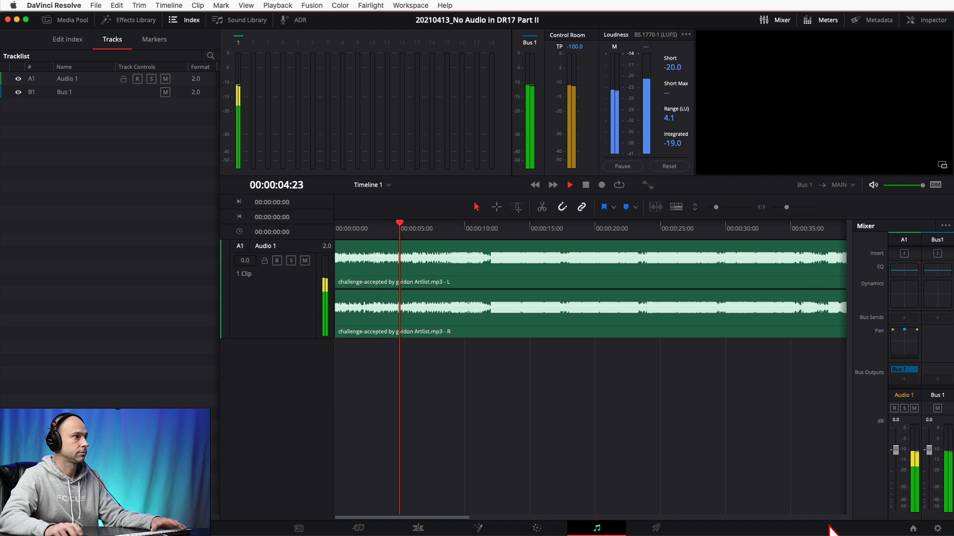
key("space")
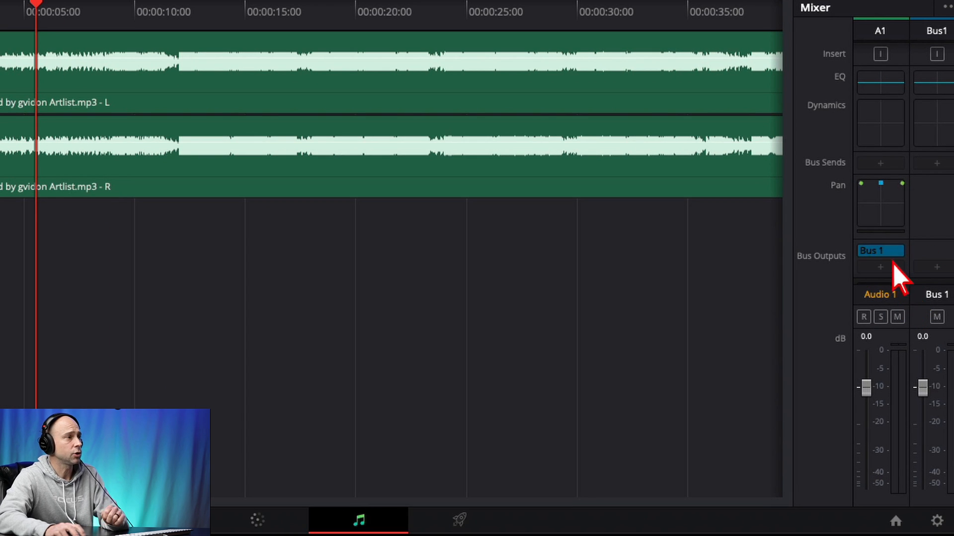
Remove Bus 1 from Audio 1's bus outputs in the mixer and add it again.
left_click(893, 252)
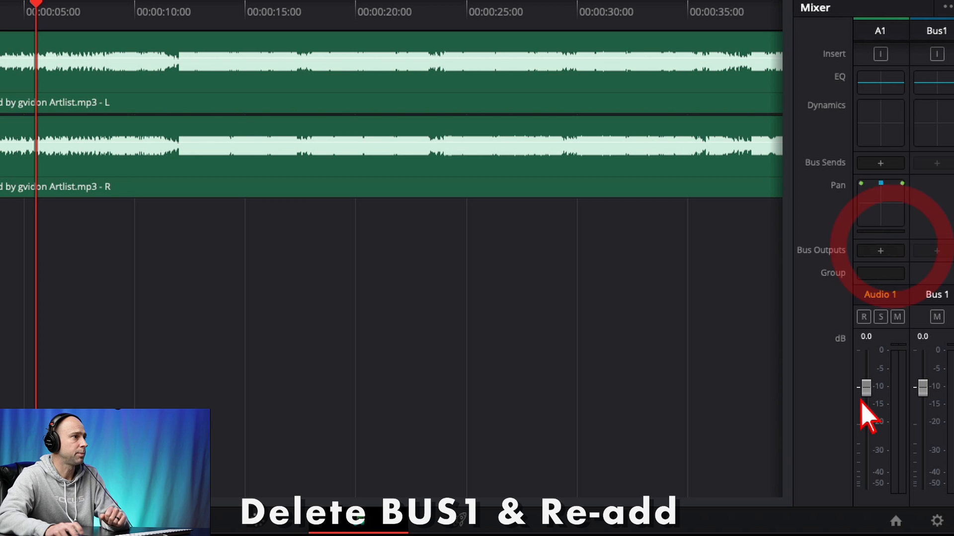
left_click(874, 252)
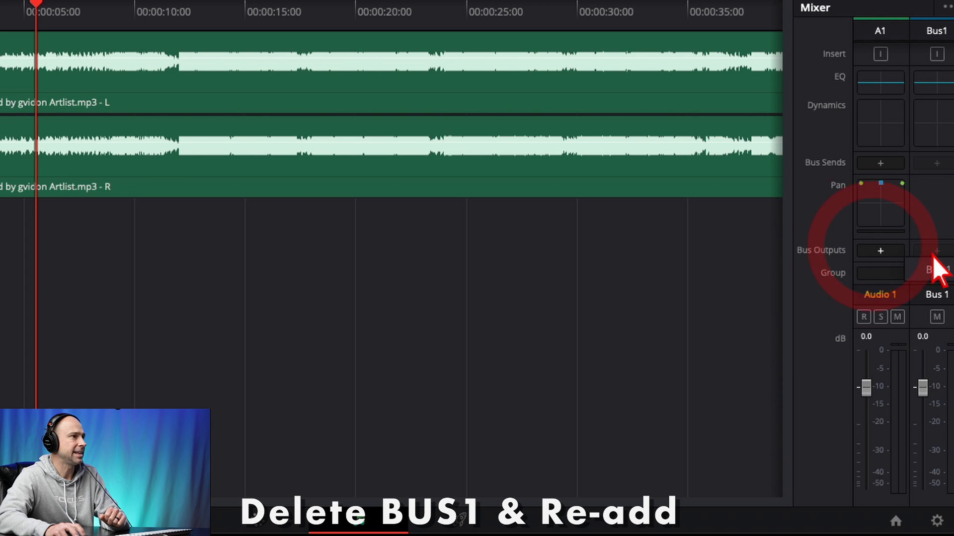
left_click(925, 270)
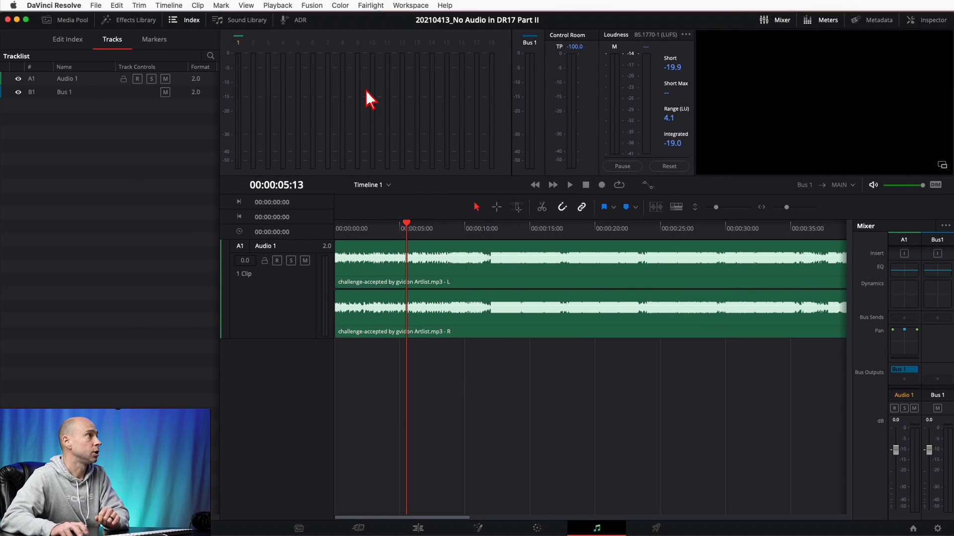
Open the Patch Input/Output window, set the source to Bus Out and select both Bus 1-L and Bus 1-R.
left_click(374, 7)
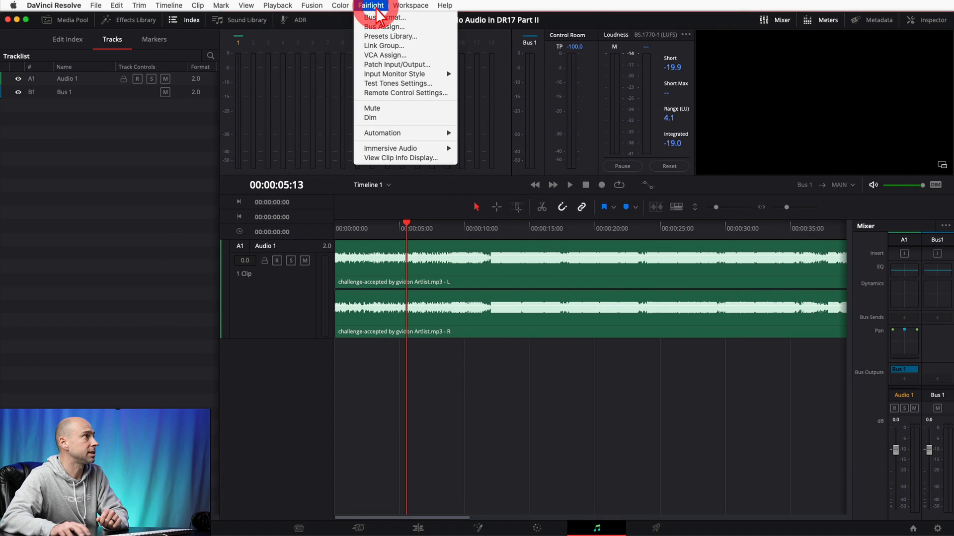
left_click(417, 65)
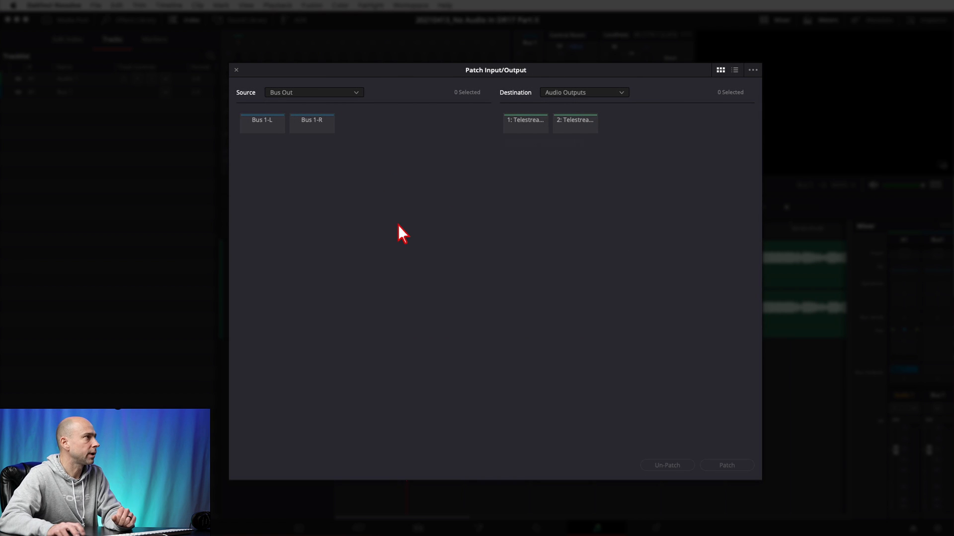
left_click(356, 94)
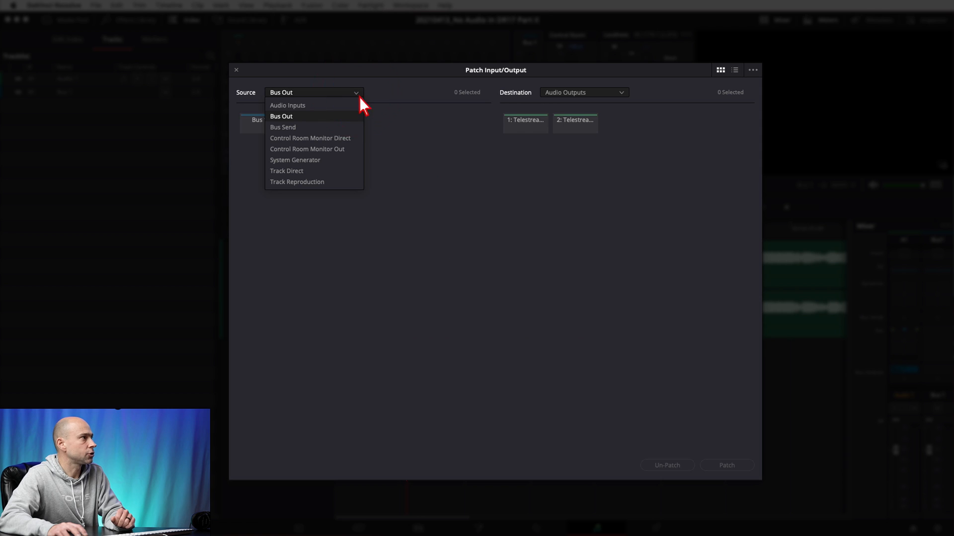
left_click(288, 118)
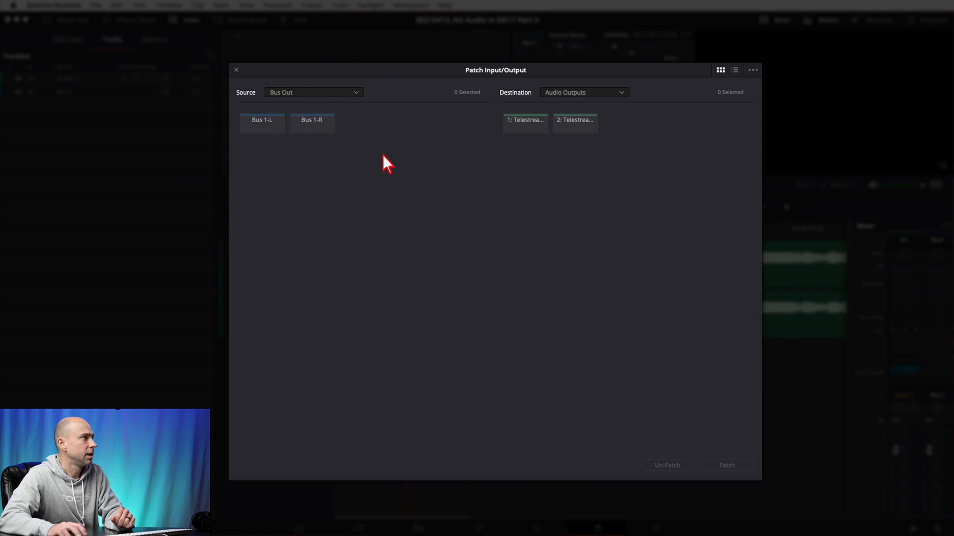
left_click(302, 127)
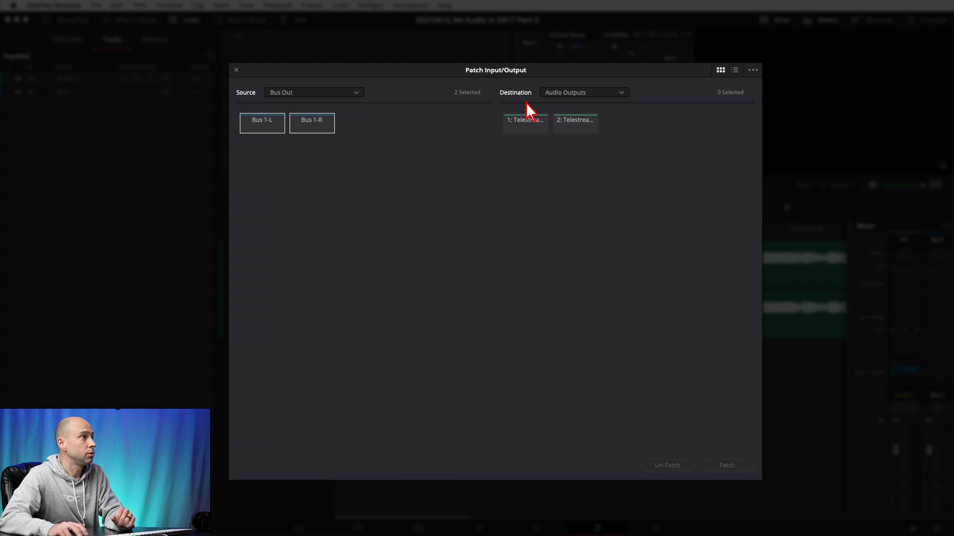
Keep Audio Outputs as the patch destination and select the two output channels for the Bus 1 signal.
left_click(573, 96)
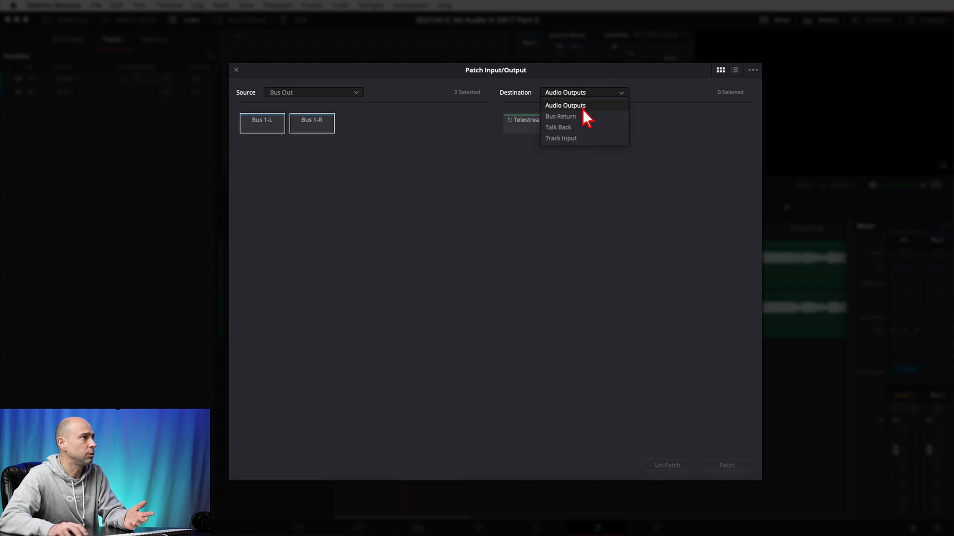
left_click(687, 225)
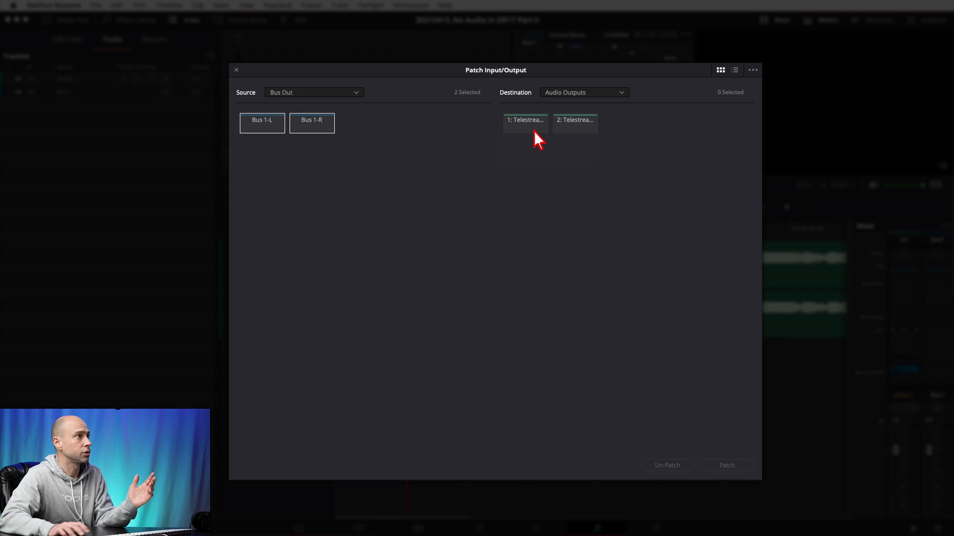
left_click(535, 131)
left_click(571, 129)
left_click(567, 130)
left_click(528, 124)
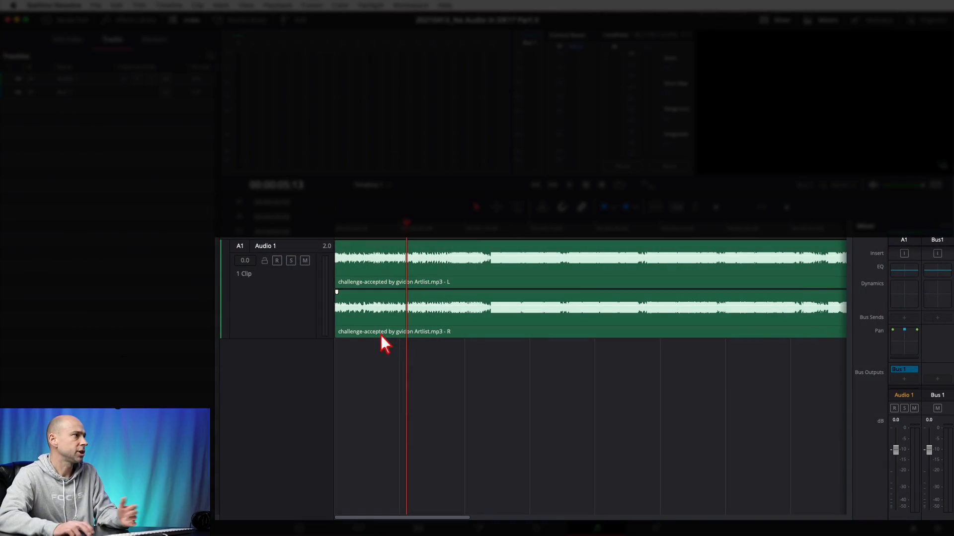
Add a stereo audio track and duplicate the music clip from Audio 1 onto it.
right_click(272, 375)
mouse_move(298, 383)
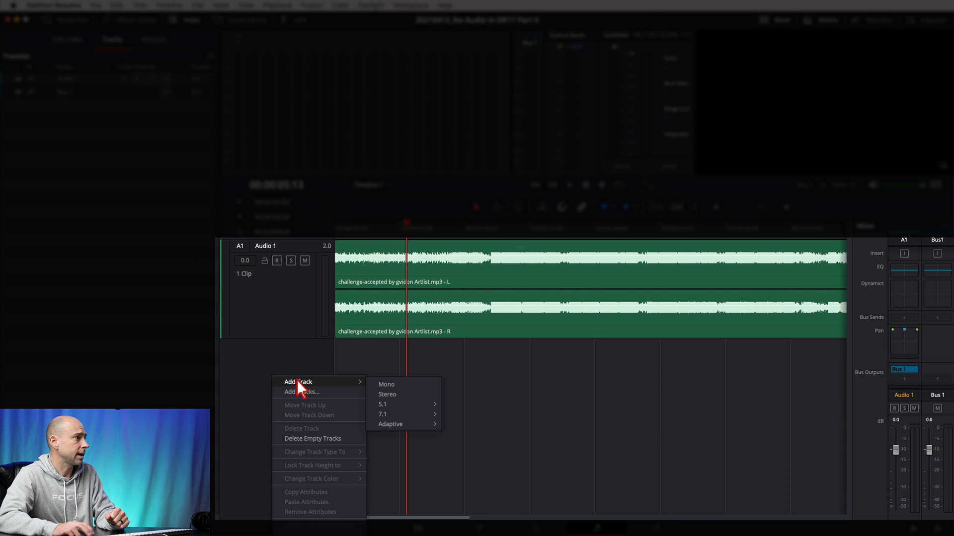
left_click(395, 395)
left_click(438, 320)
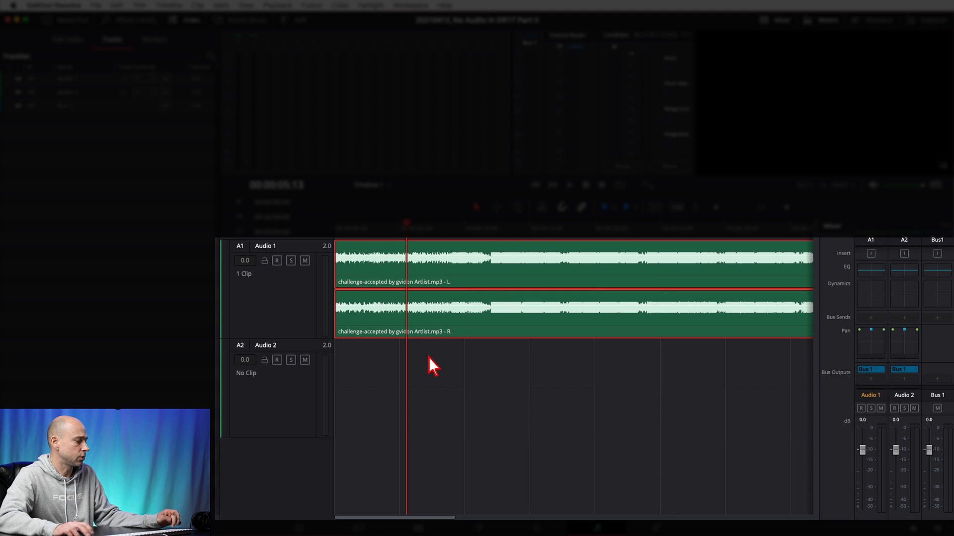
left_click_drag(449, 321, 449, 431)
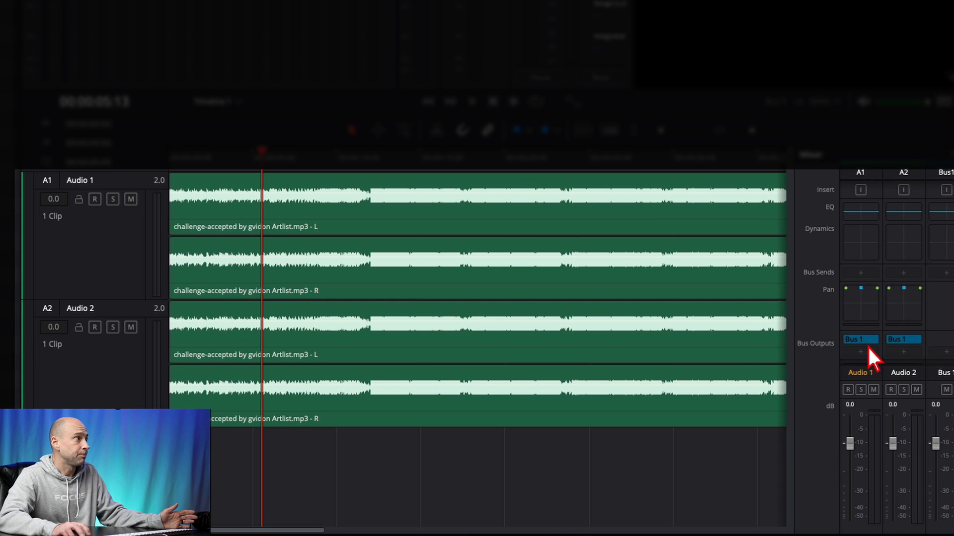
Delete the original Audio 1 track, leaving the copied clip on the added stereo track.
left_click(568, 252)
left_click(740, 349)
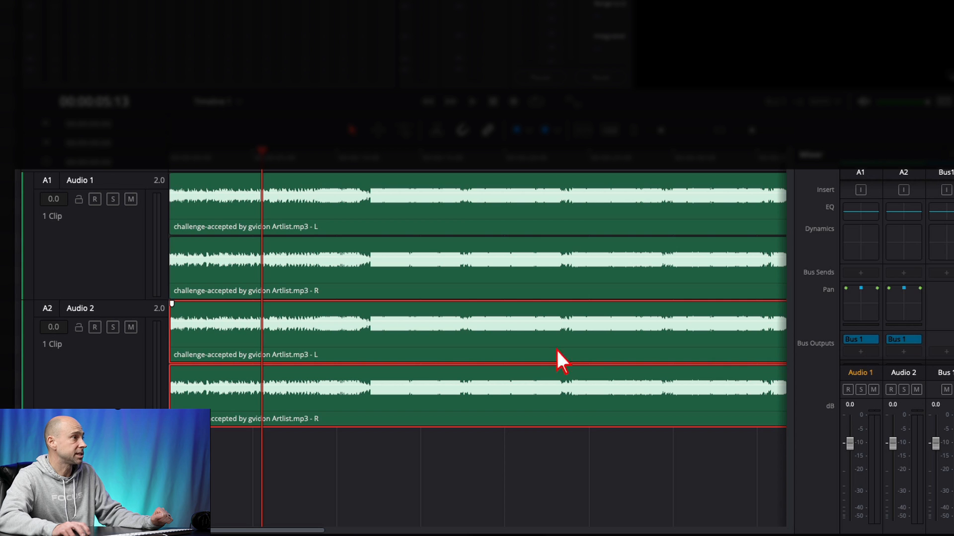
right_click(106, 258)
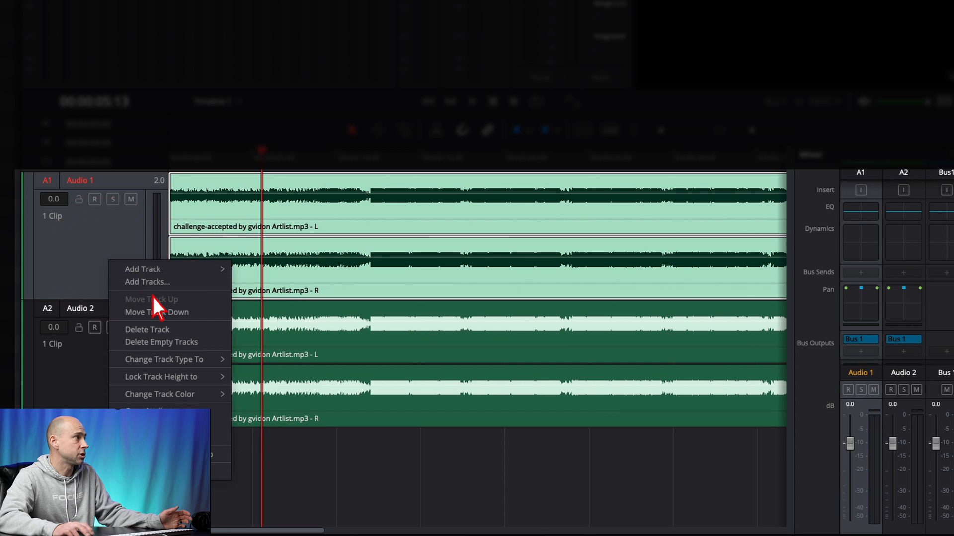
left_click(169, 329)
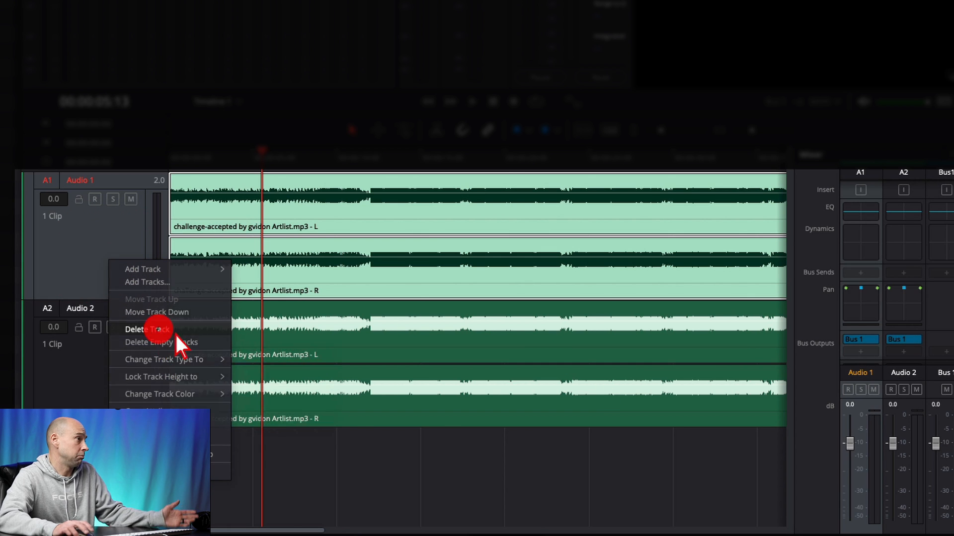
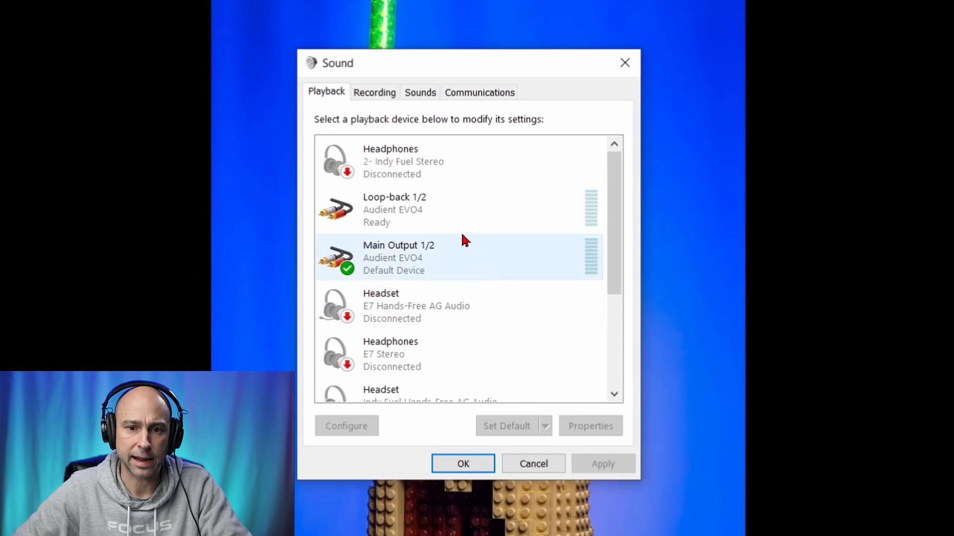
In the Windows Sound settings, look through the playback devices to check which one is the default.
left_click(452, 268)
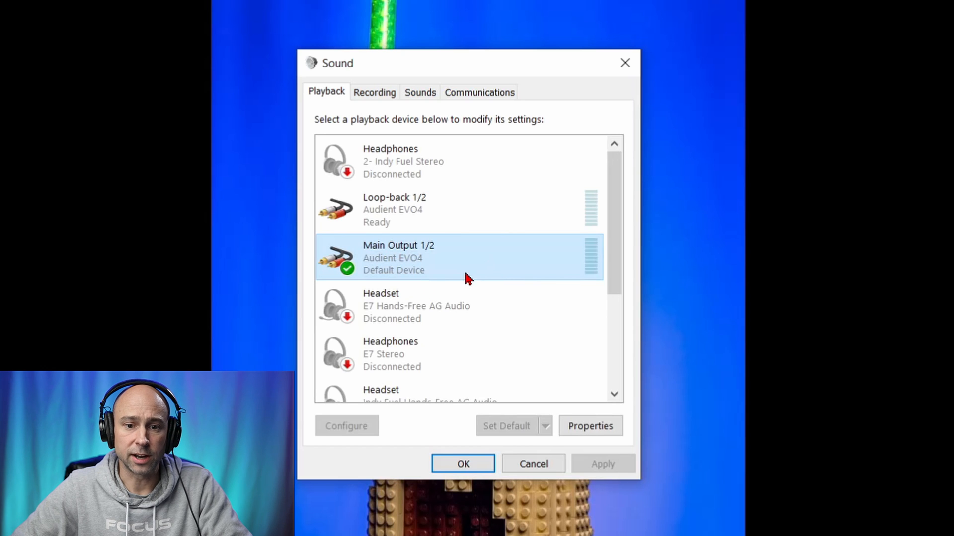
left_click(491, 310)
scroll(487, 313, "down", 3)
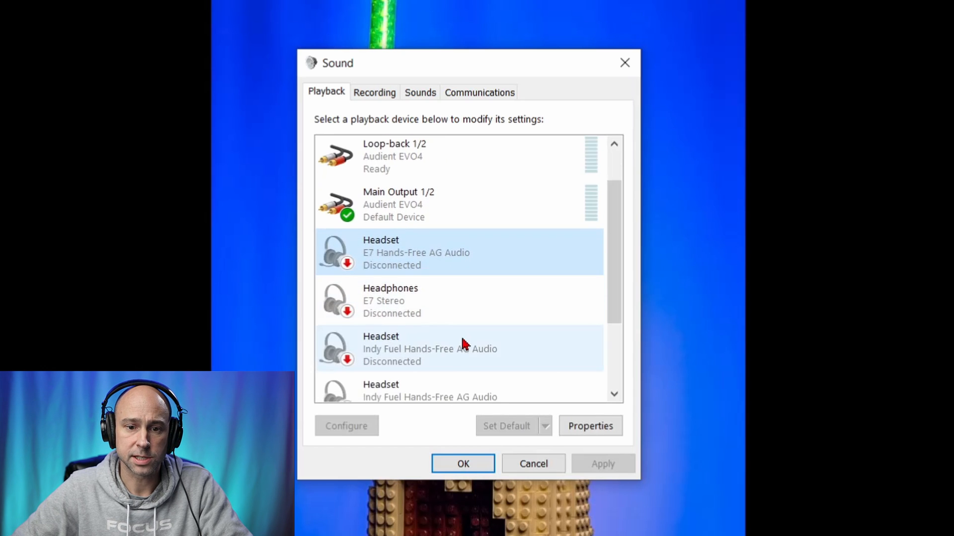
scroll(442, 300, "down", 1)
left_click(447, 313)
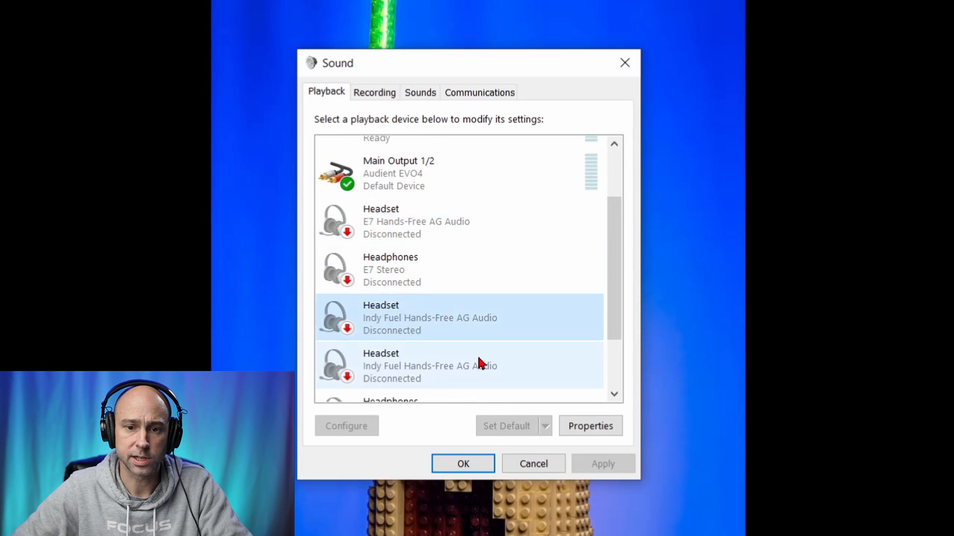
scroll(432, 334, "down", 4)
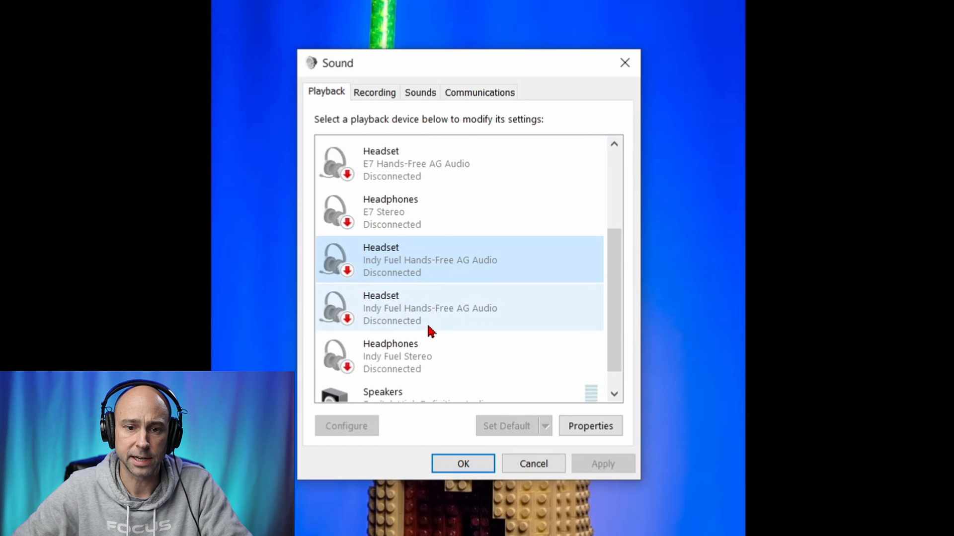
left_click(423, 380)
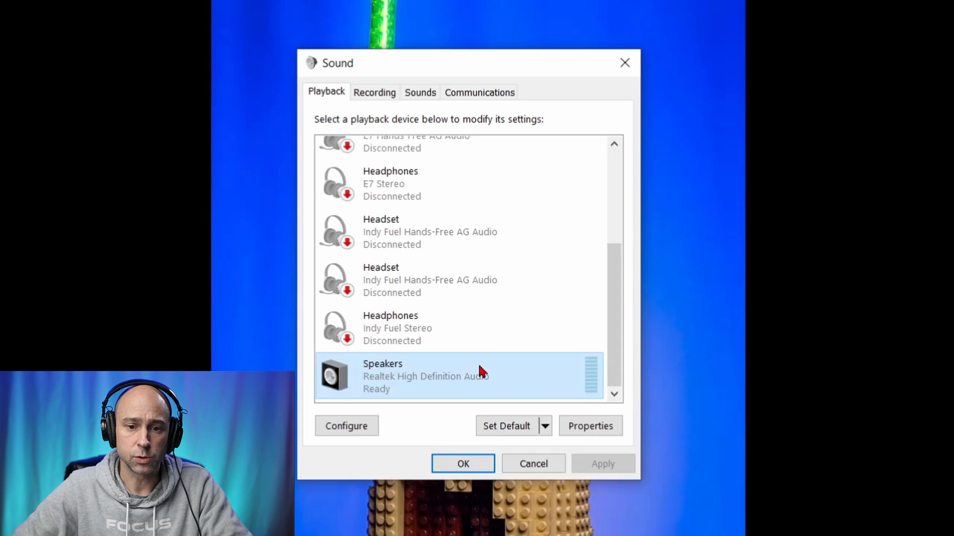
left_click_drag(620, 362, 619, 260)
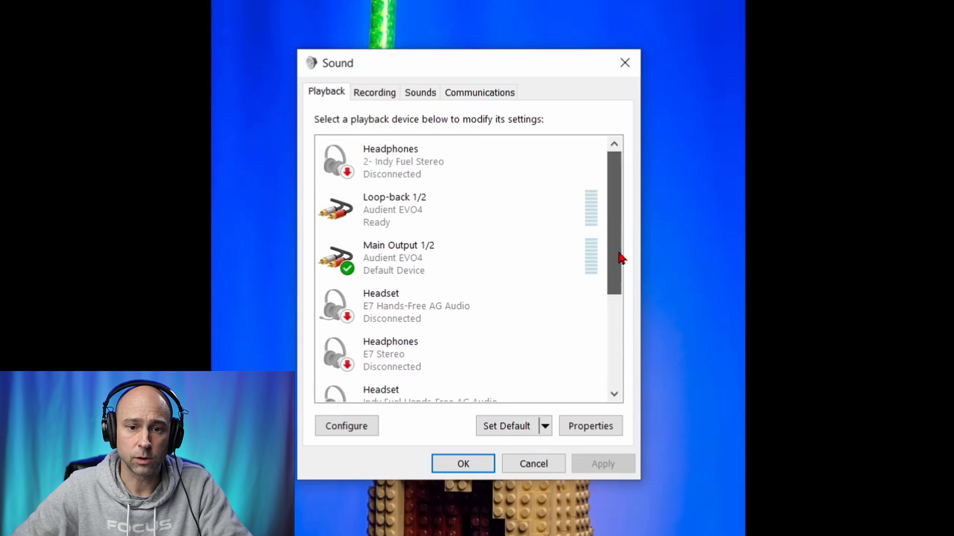
Check the sample rate and bit depth options in Main Output 1/2's advanced properties, then cancel the properties dialog.
left_click(462, 253)
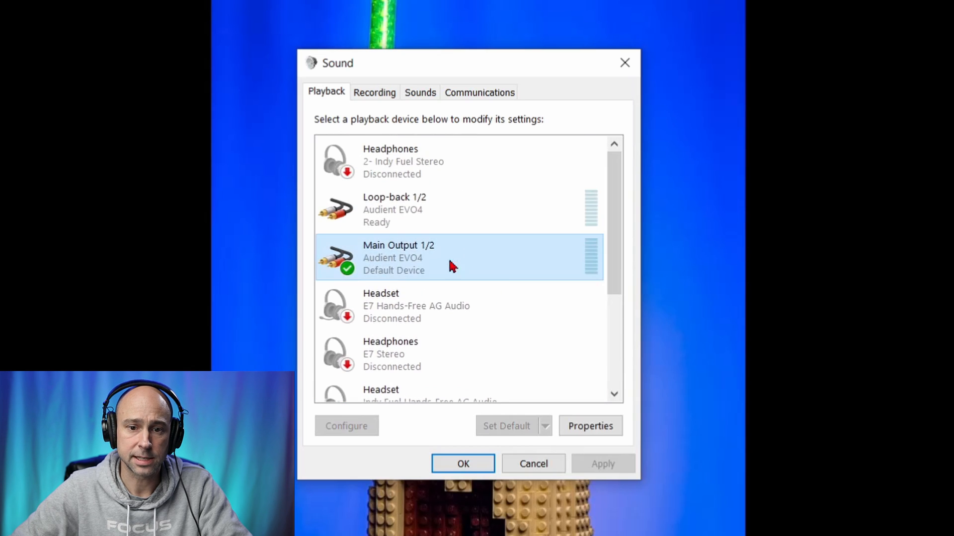
left_click(584, 427)
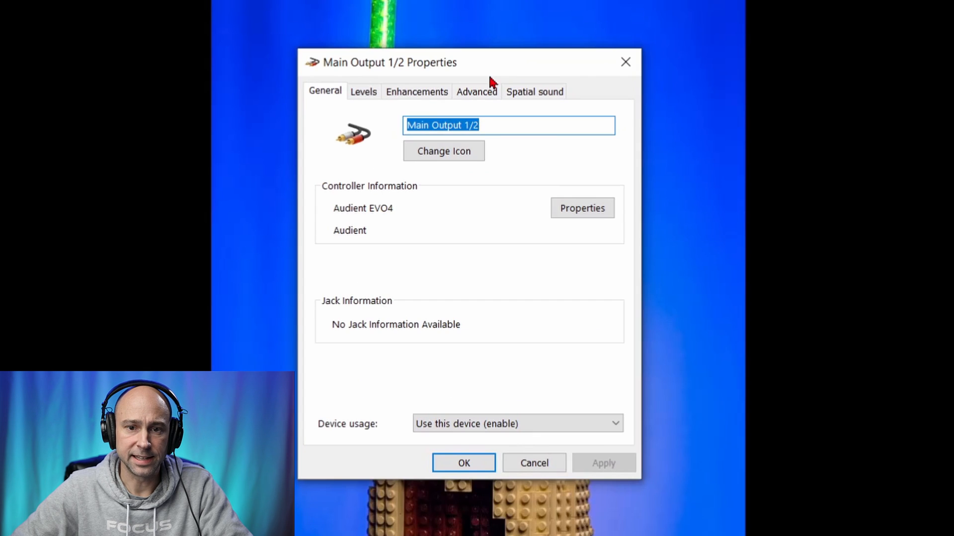
left_click(484, 92)
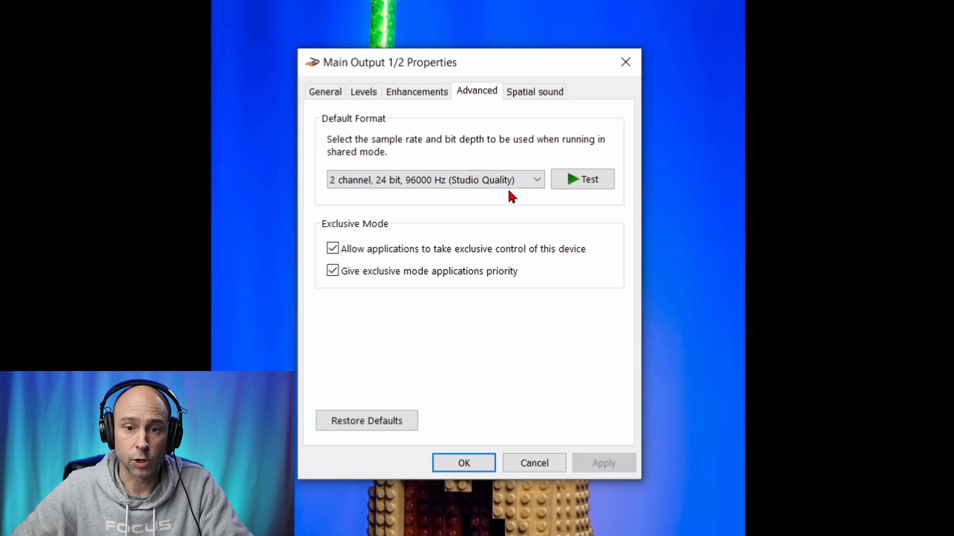
left_click(538, 182)
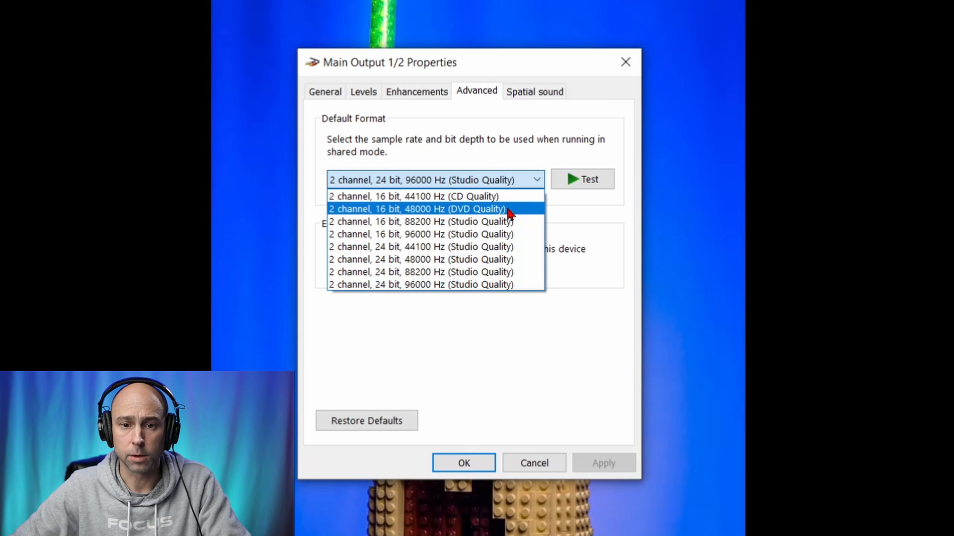
left_click(504, 285)
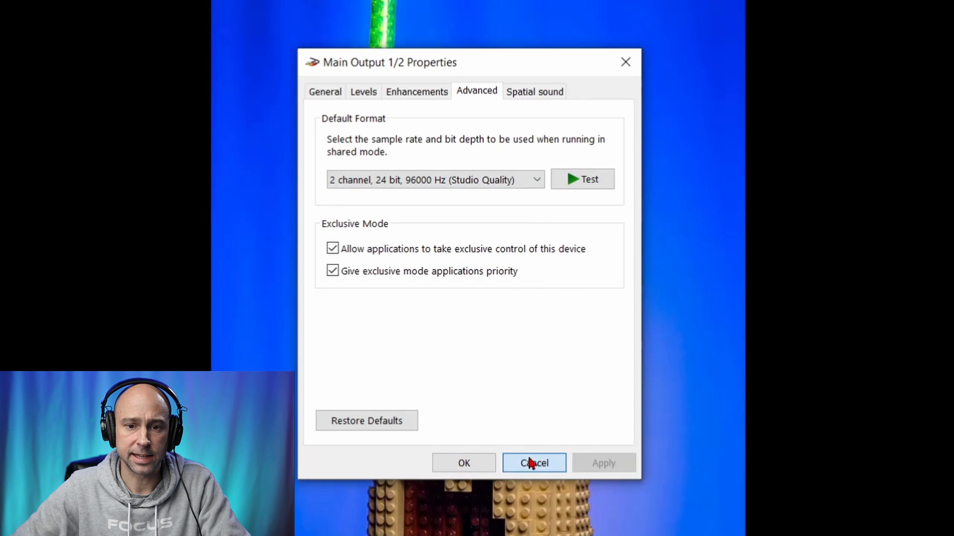
left_click(532, 463)
Check the default format options in the advanced properties of the Realtek High Definition Audio speakers.
scroll(447, 318, "down", 2)
scroll(413, 317, "down", 3)
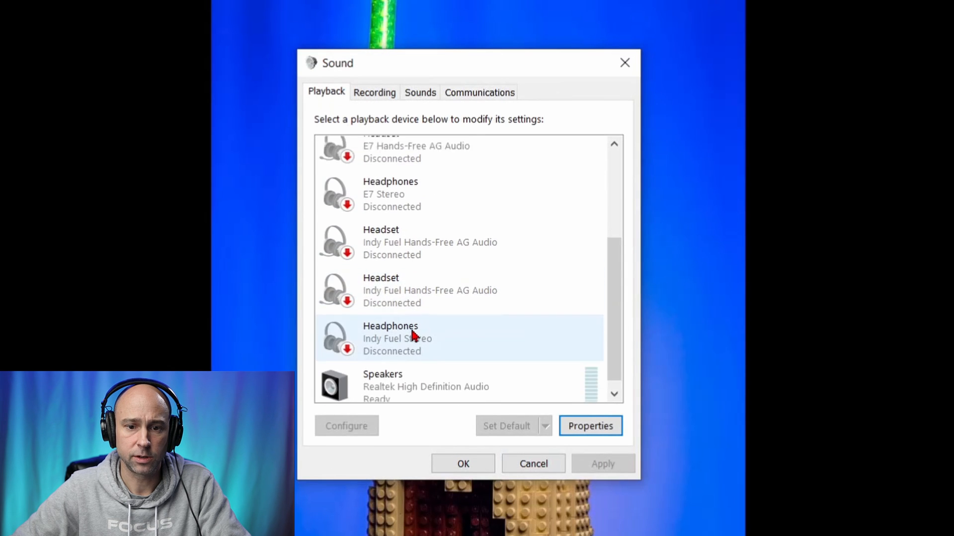
left_click(417, 376)
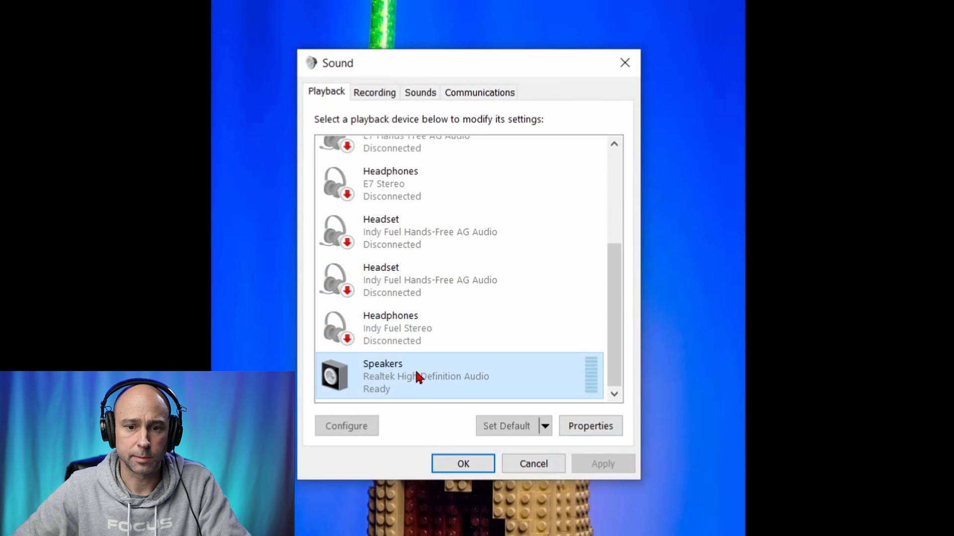
left_click(590, 427)
left_click_drag(505, 140, 468, 59)
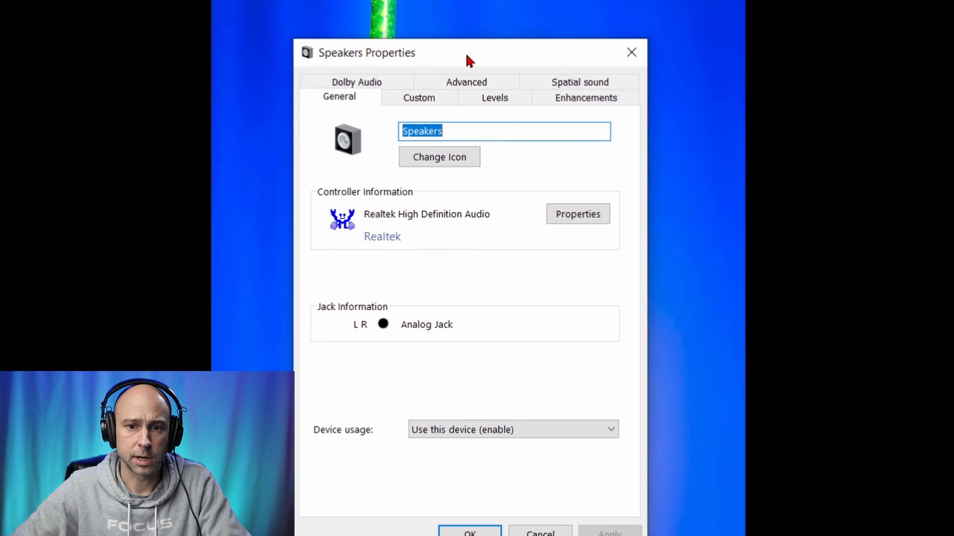
left_click(486, 83)
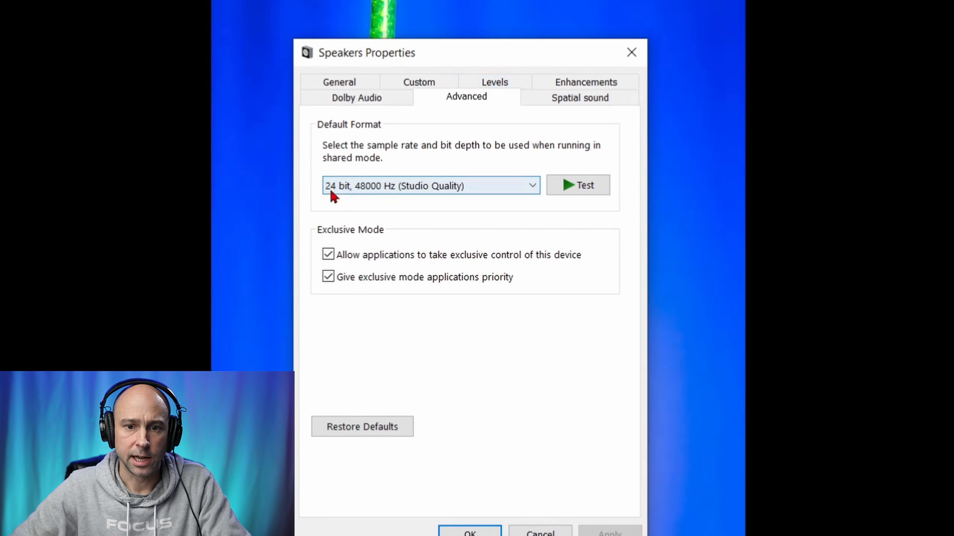
left_click(534, 190)
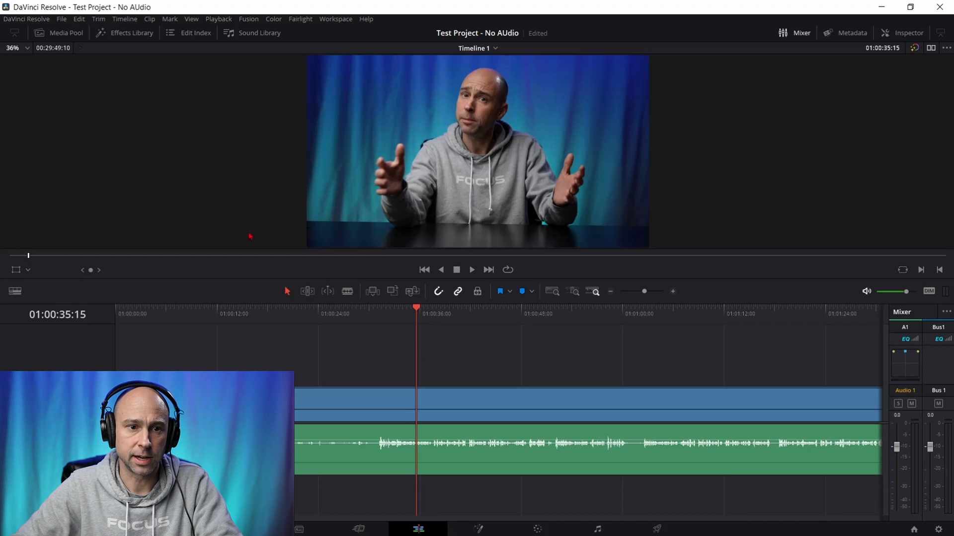
In the Video and Audio I/O system preferences, try the Manual speaker configuration and check which output devices are offered.
left_click(26, 19)
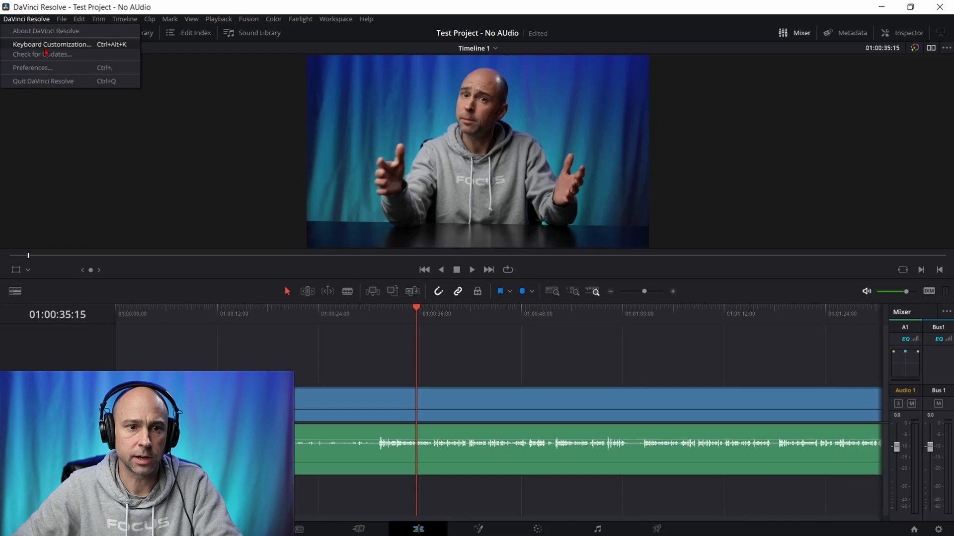
left_click(49, 70)
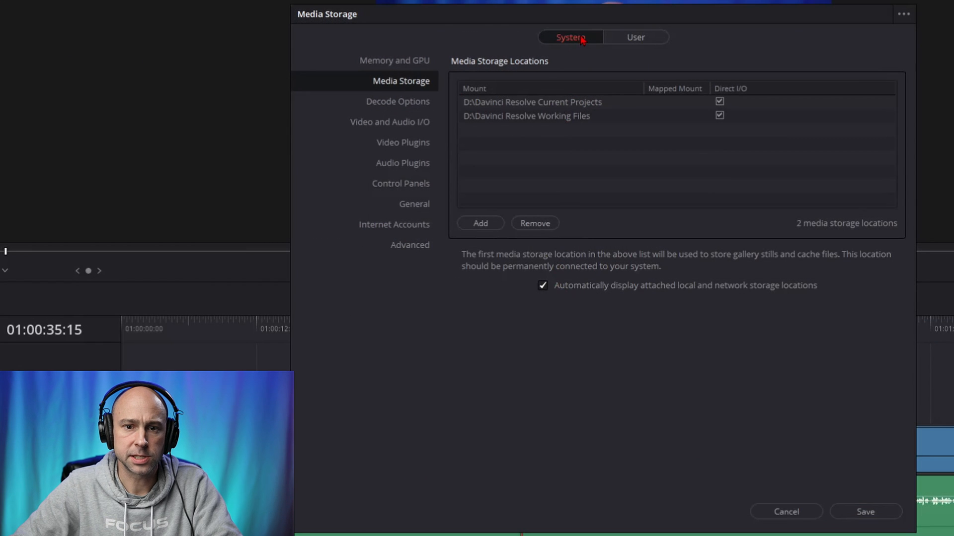
left_click(365, 124)
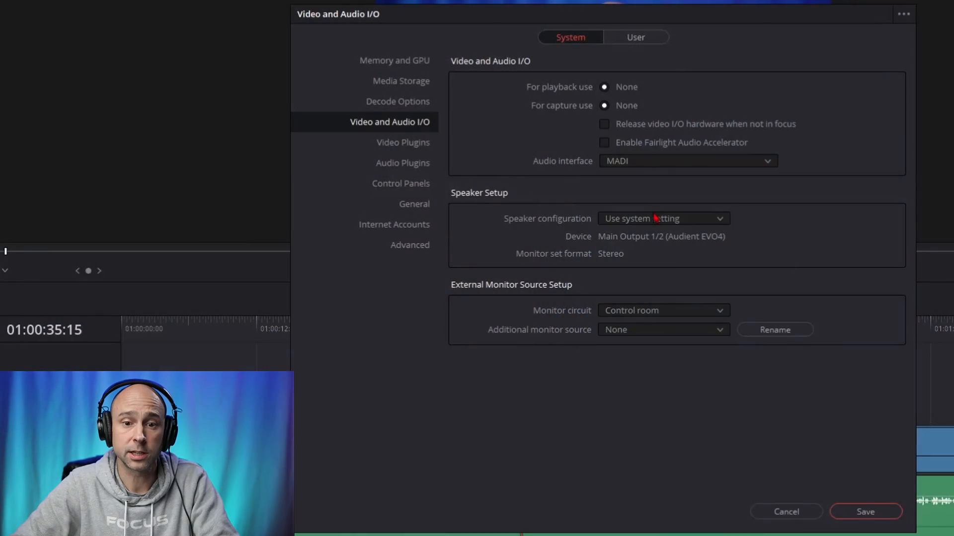
left_click(663, 224)
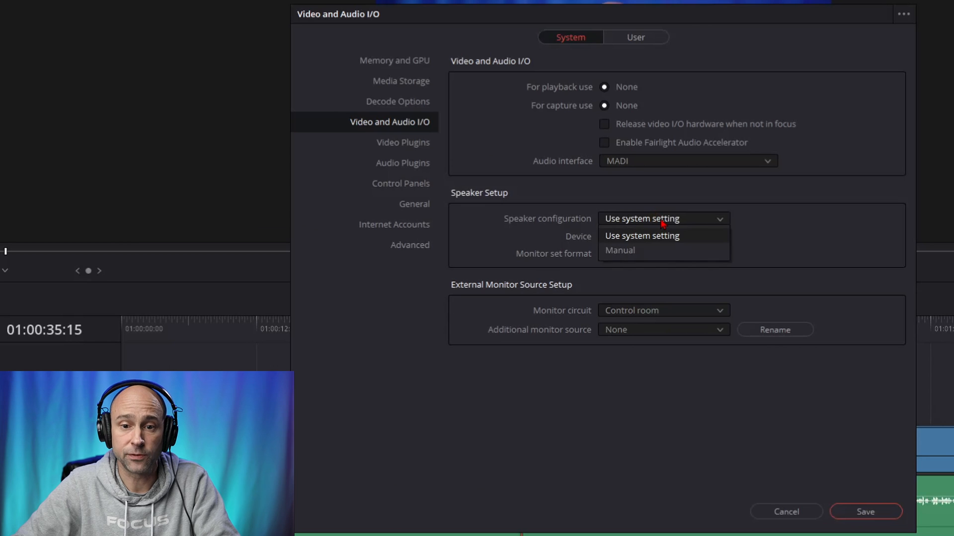
left_click(658, 251)
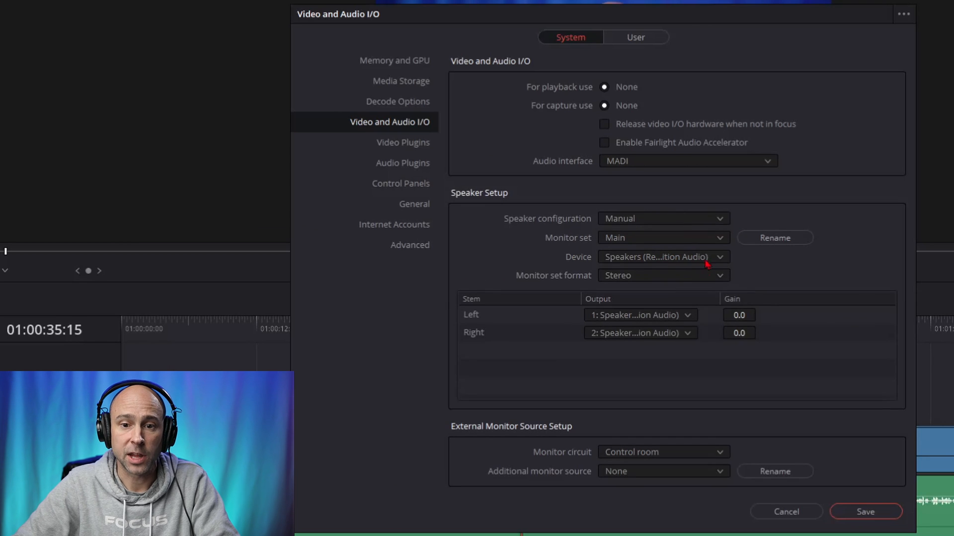
left_click(708, 258)
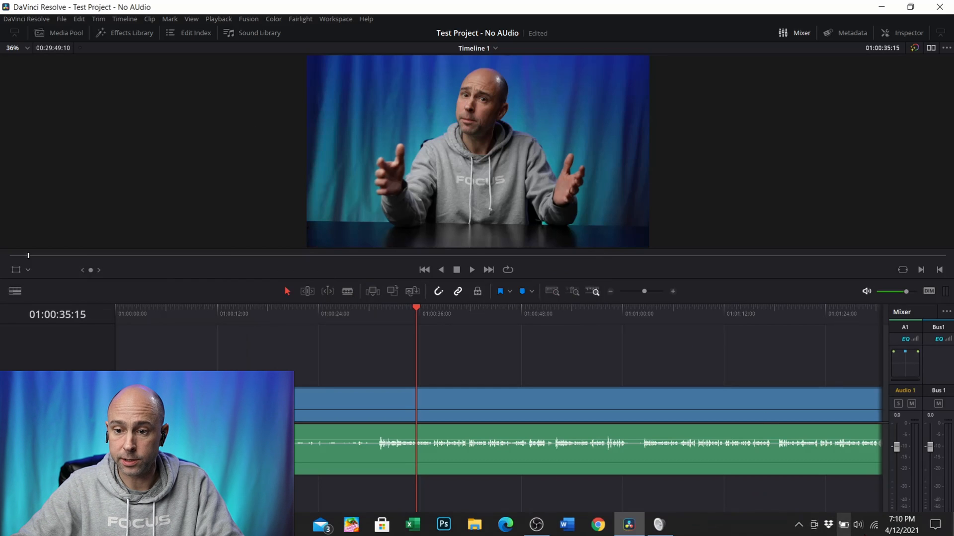
In the Windows Sound settings, check the advanced properties of the Indy Fuel Hands-Free AG Audio headset.
right_click(858, 525)
left_click(848, 491)
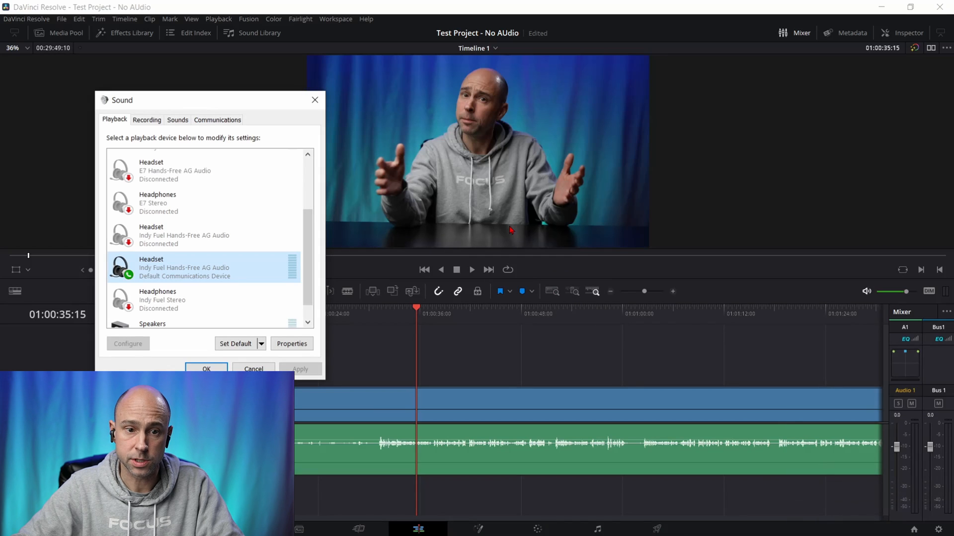
left_click_drag(284, 103, 480, 90)
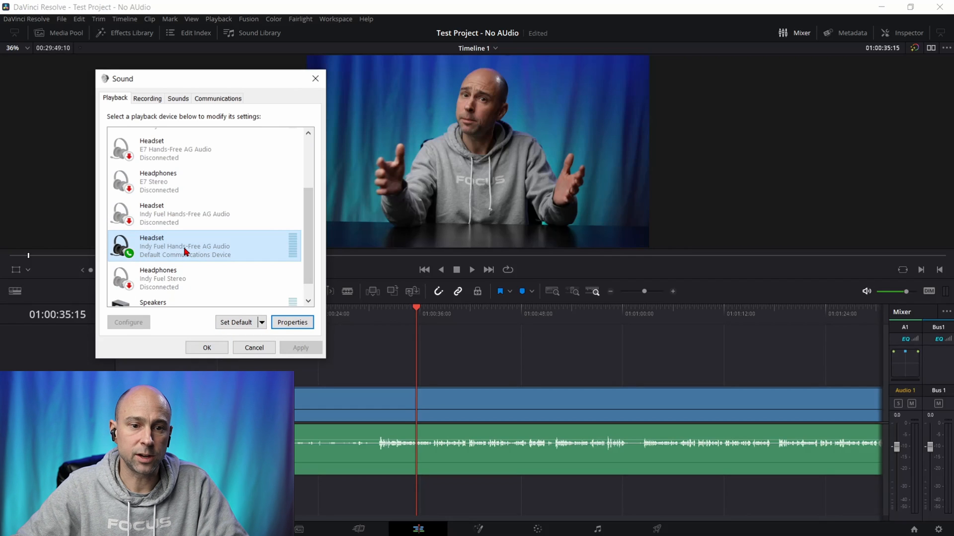
left_click(185, 248)
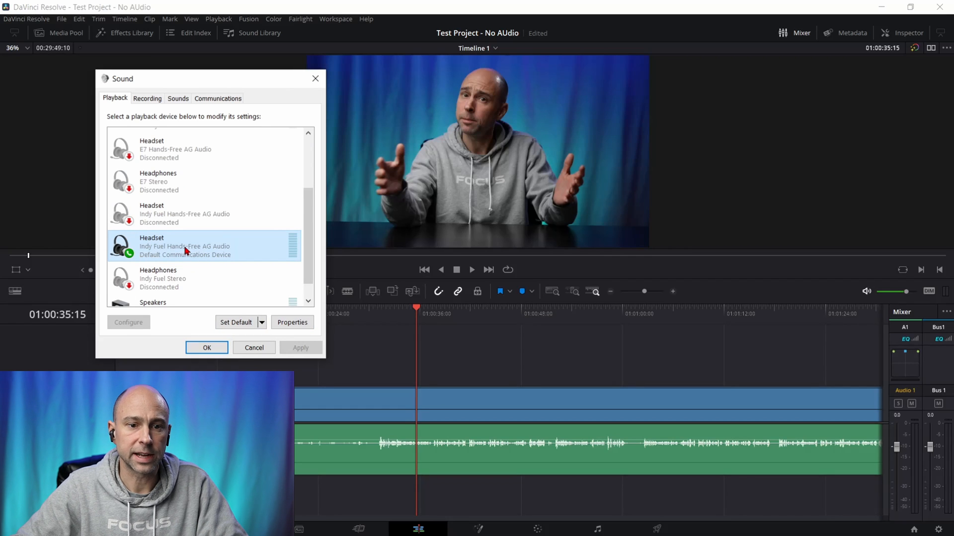
left_click(292, 323)
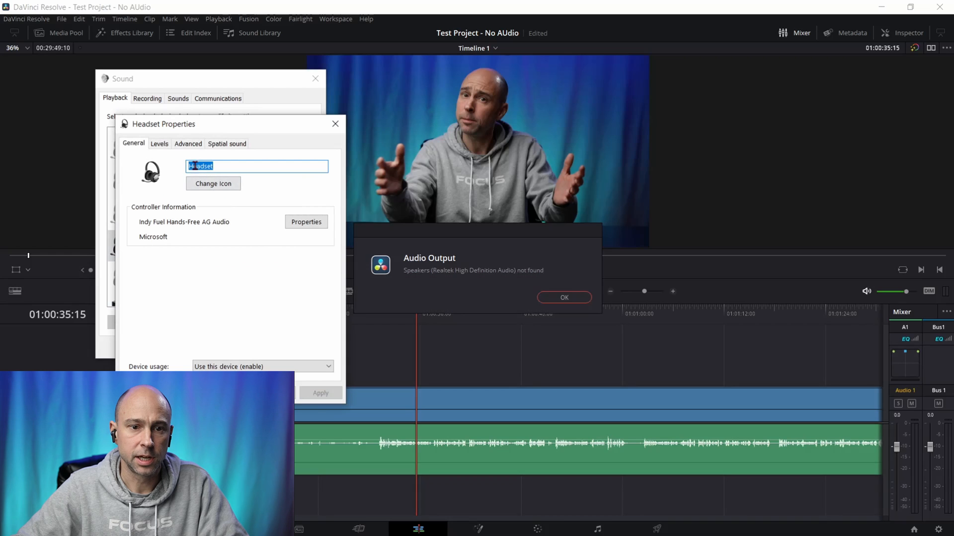
left_click(187, 145)
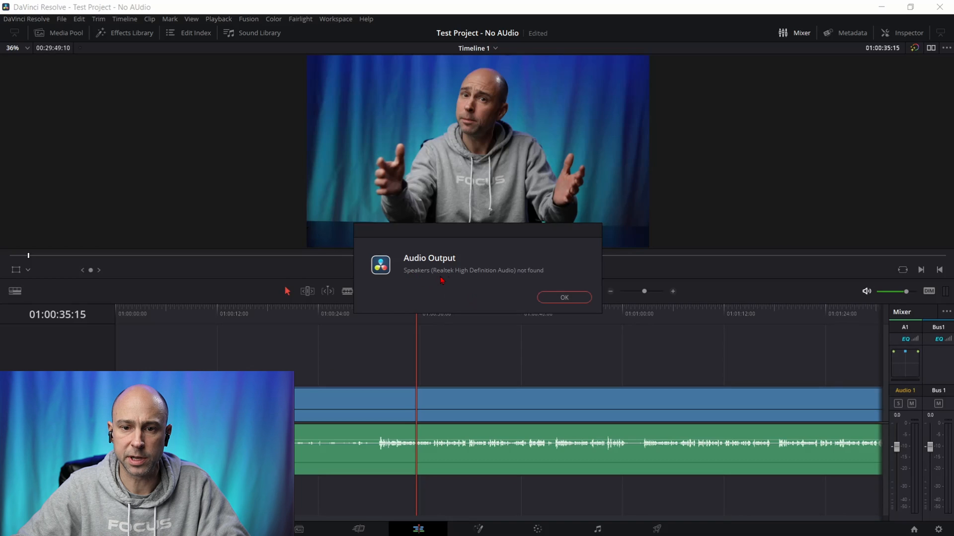
Save the Video and Audio I/O preferences with the speaker configuration on Use system setting, and play the timeline to test the audio.
left_click(565, 298)
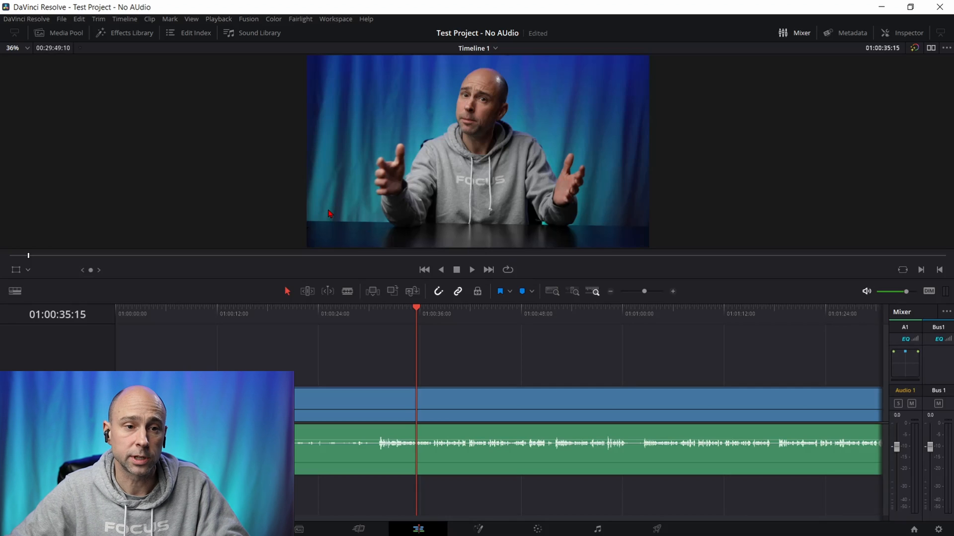
left_click(39, 21)
left_click(35, 67)
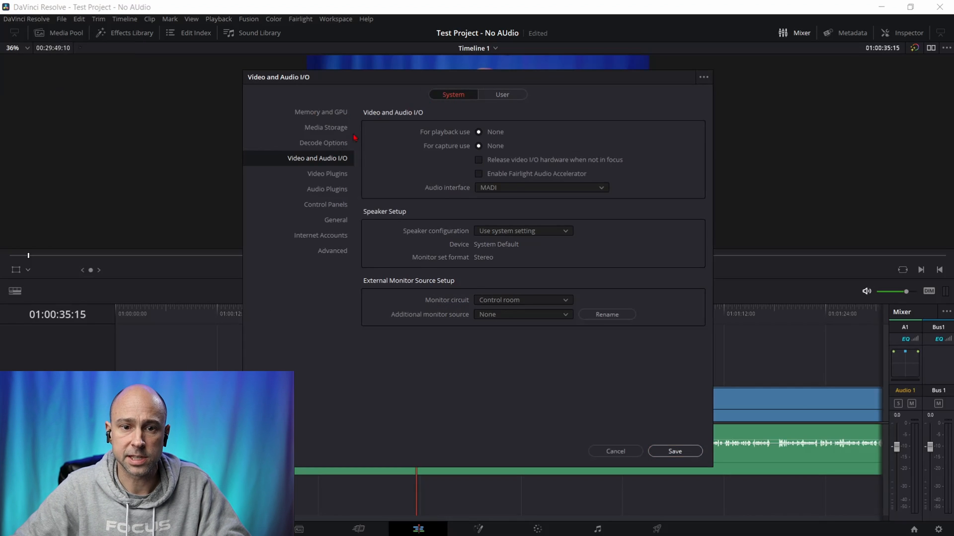
left_click(509, 232)
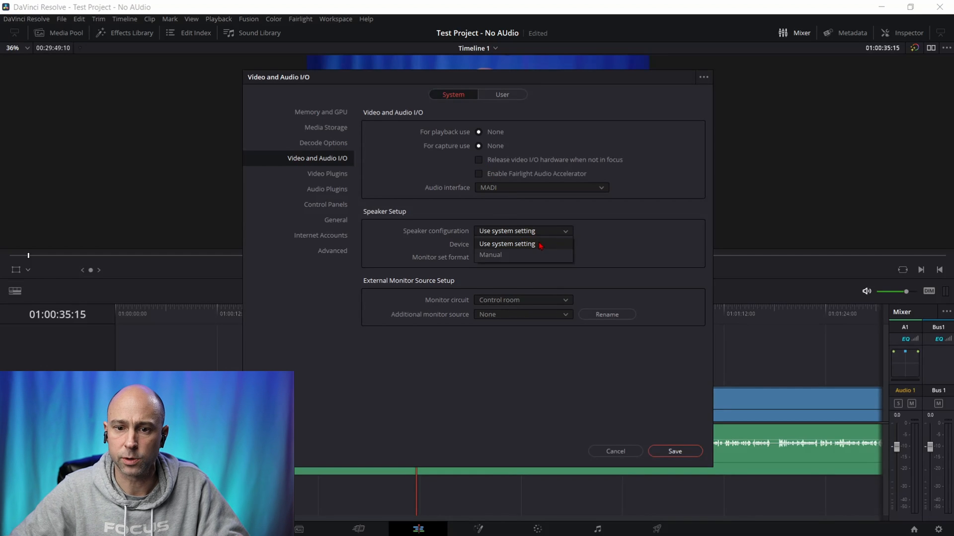
left_click(673, 452)
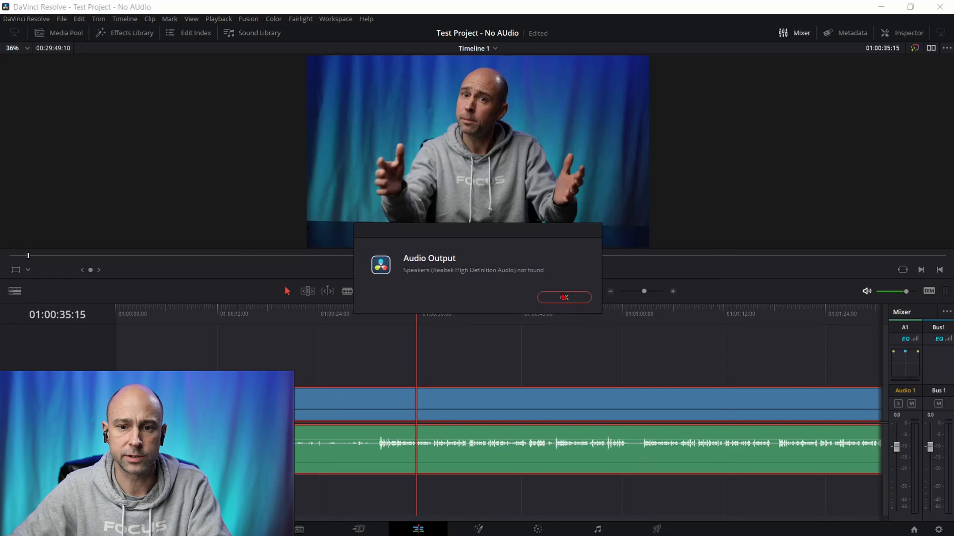
left_click(559, 299)
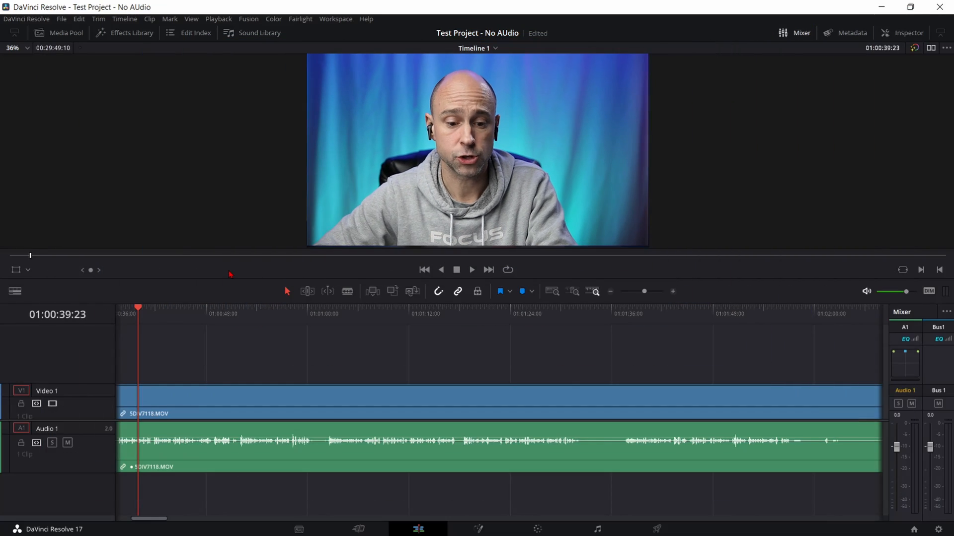
key("space")
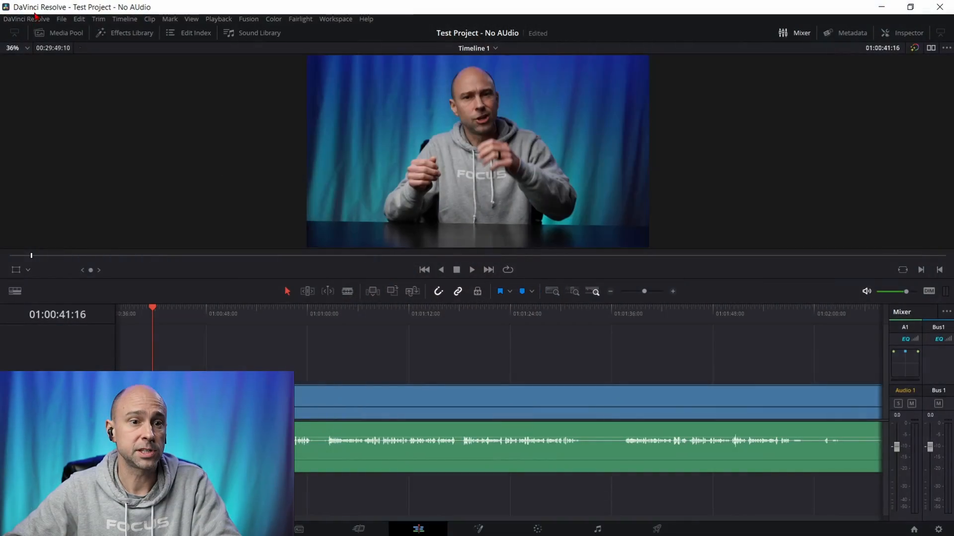
Set the speaker configuration to Manual with Headset (Indy Fuel Hands-Free AG Audio) as the device, and save the preferences.
left_click(31, 20)
left_click(44, 67)
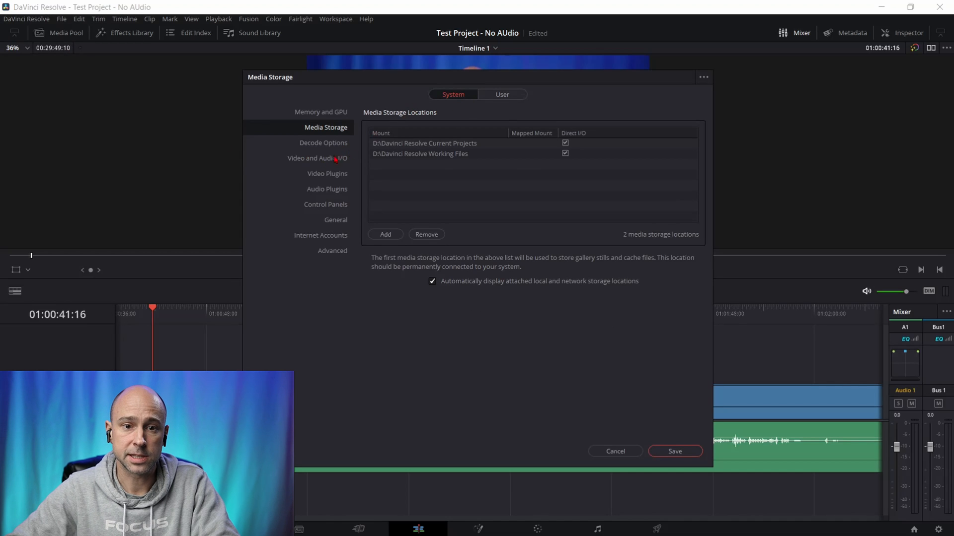
left_click(318, 159)
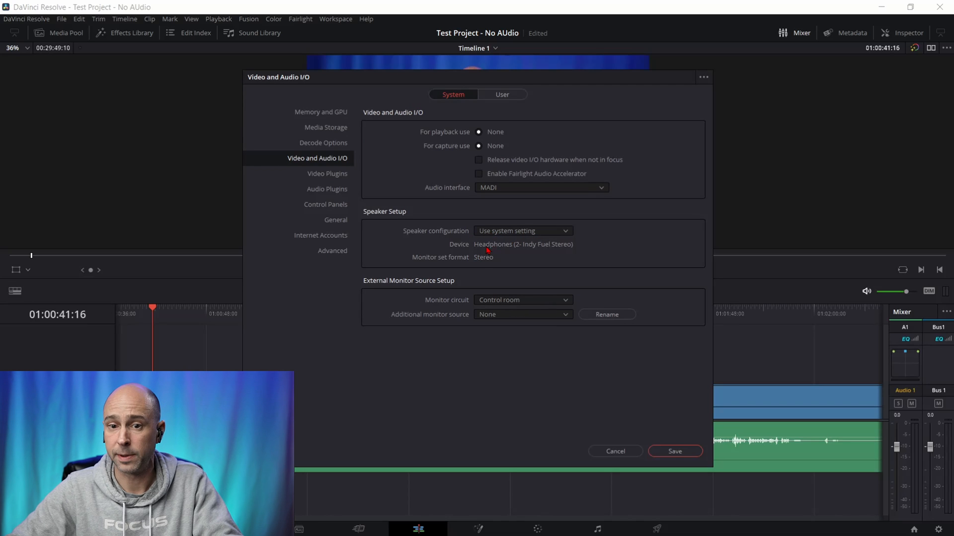
left_click(529, 231)
left_click(530, 255)
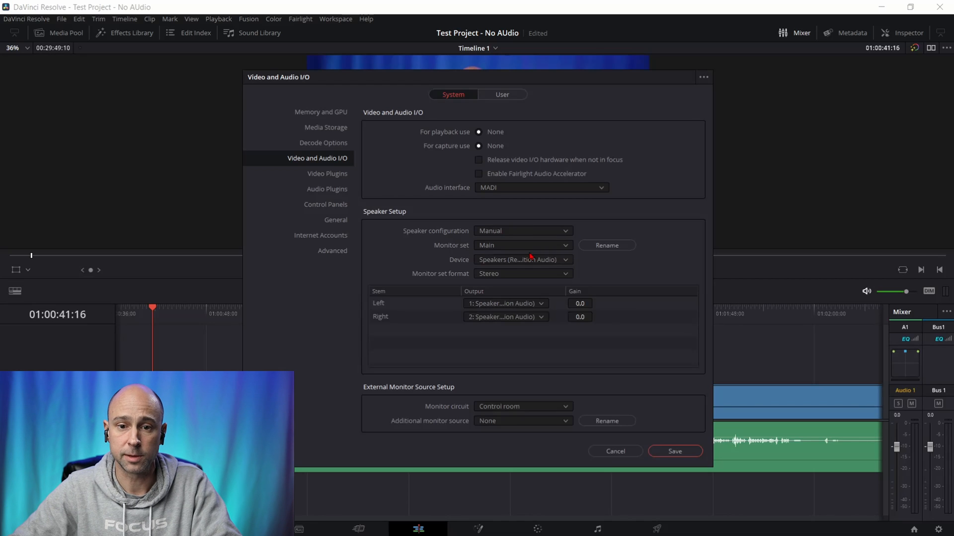
left_click(554, 261)
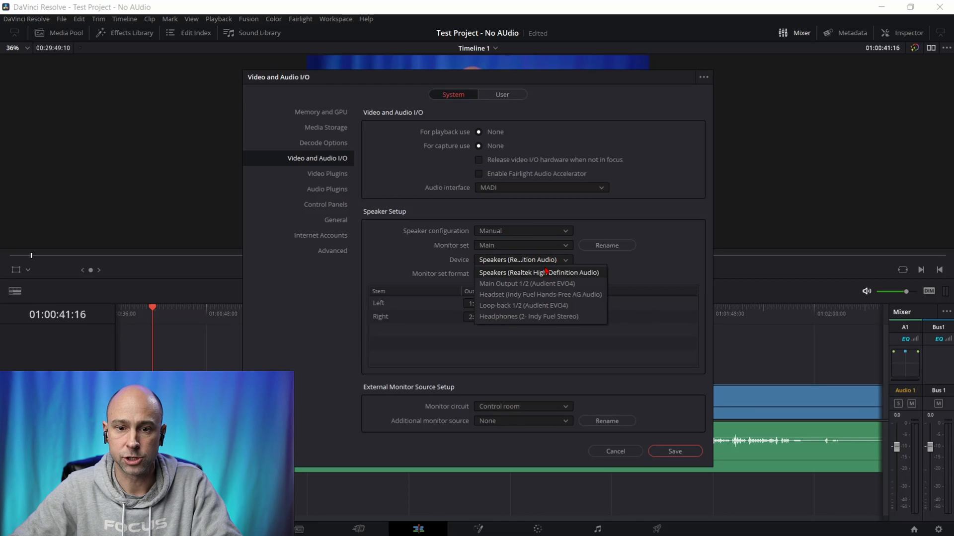
left_click(562, 295)
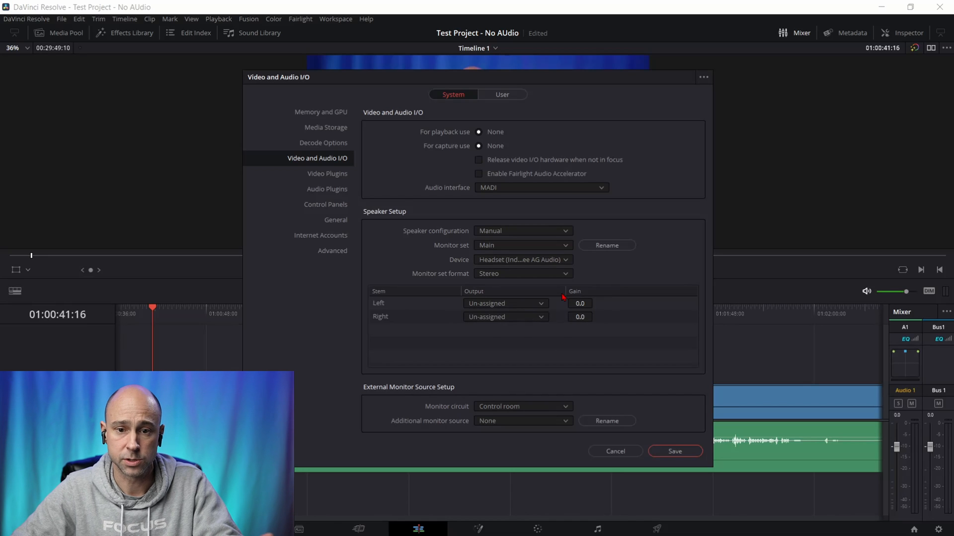
left_click(682, 454)
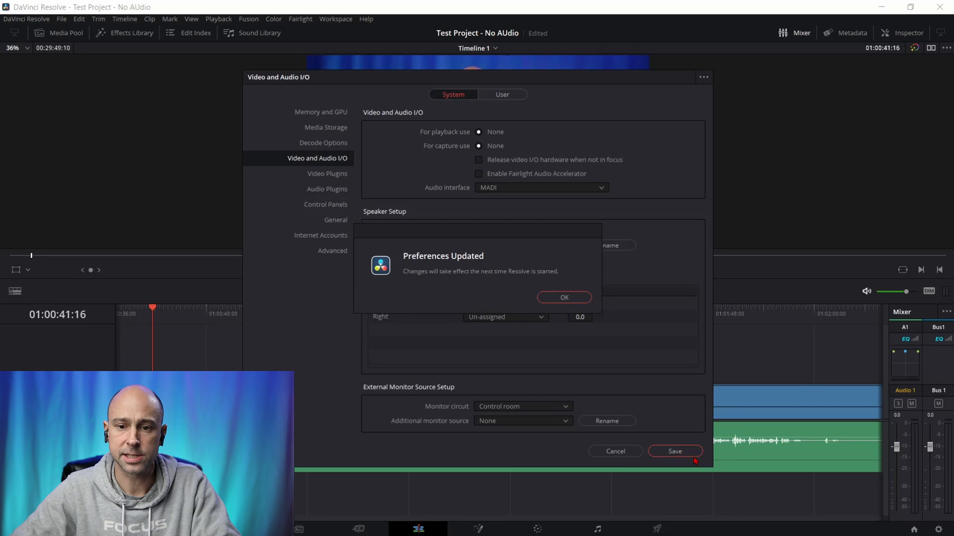